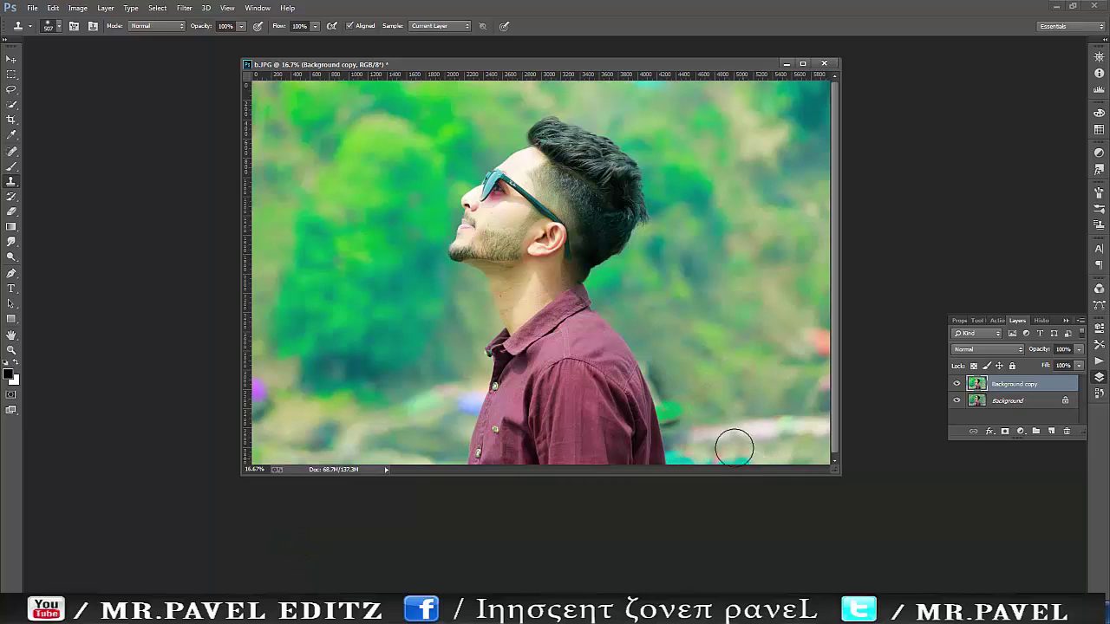
Clone clean background over the coloured patch near the photo's lower edge, to the right of the shirt.
{"action": "left_click", "coordinate": [662, 380]}
{"action": "left_click", "coordinate": [709, 459]}
{"action": "key", "text": "v"}
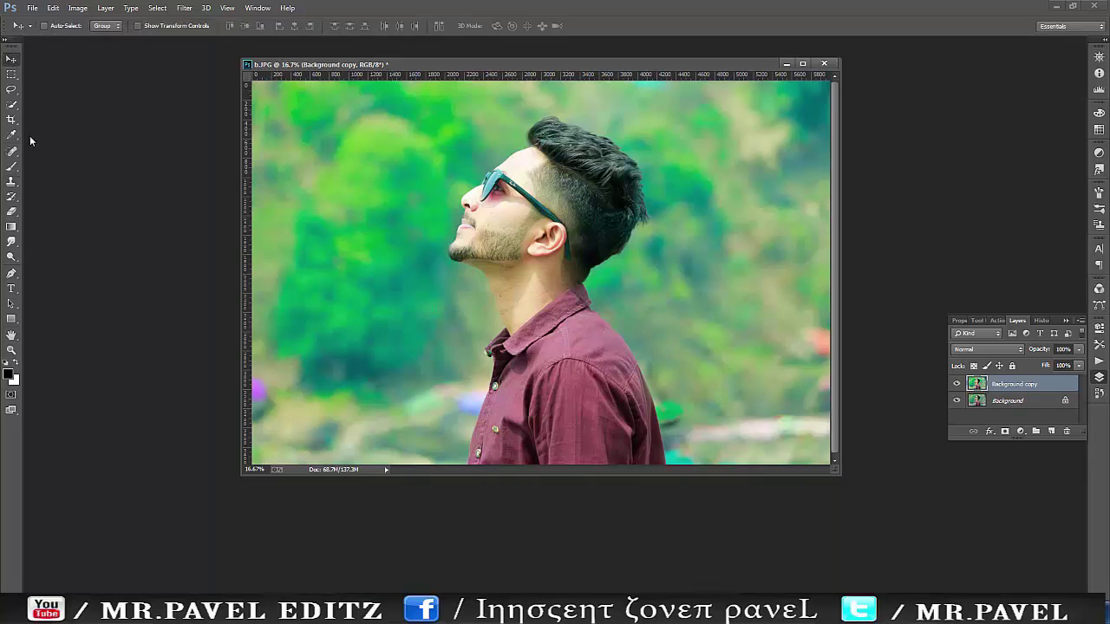
Remove the remaining teal and green spots beside the shirt with a 195 px content-aware Spot Healing Brush and the Smudge tool.
{"action": "left_click", "coordinate": [11, 242]}
{"action": "left_click", "coordinate": [12, 150]}
{"action": "right_click", "coordinate": [806, 442]}
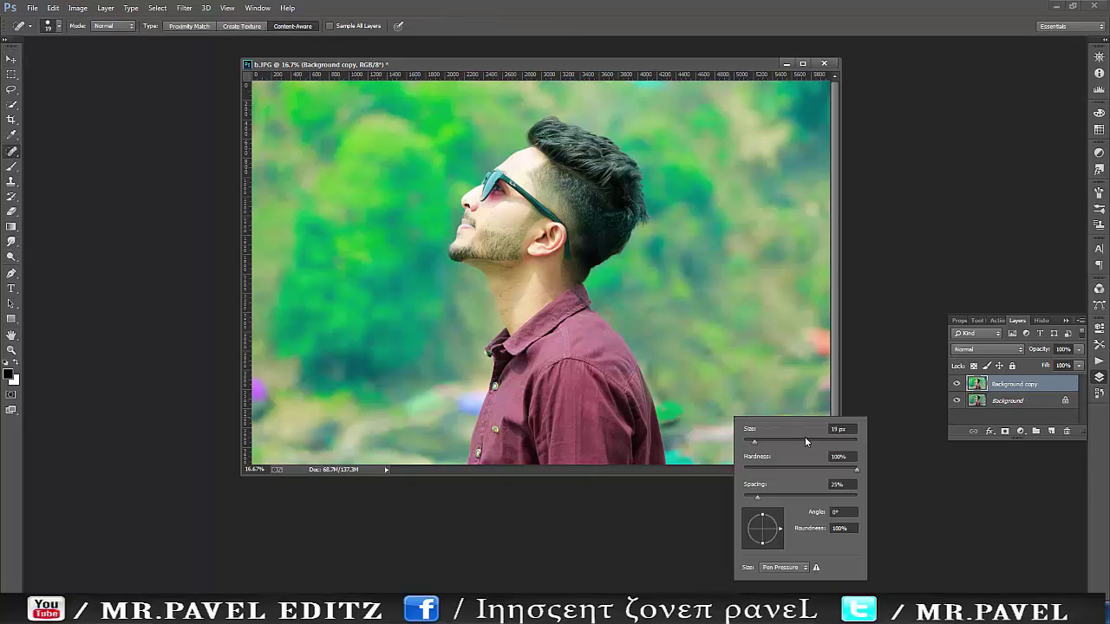
{"action": "left_click", "coordinate": [828, 443]}
{"action": "left_click", "coordinate": [686, 458]}
{"action": "left_click", "coordinate": [721, 461]}
{"action": "left_click", "coordinate": [686, 453]}
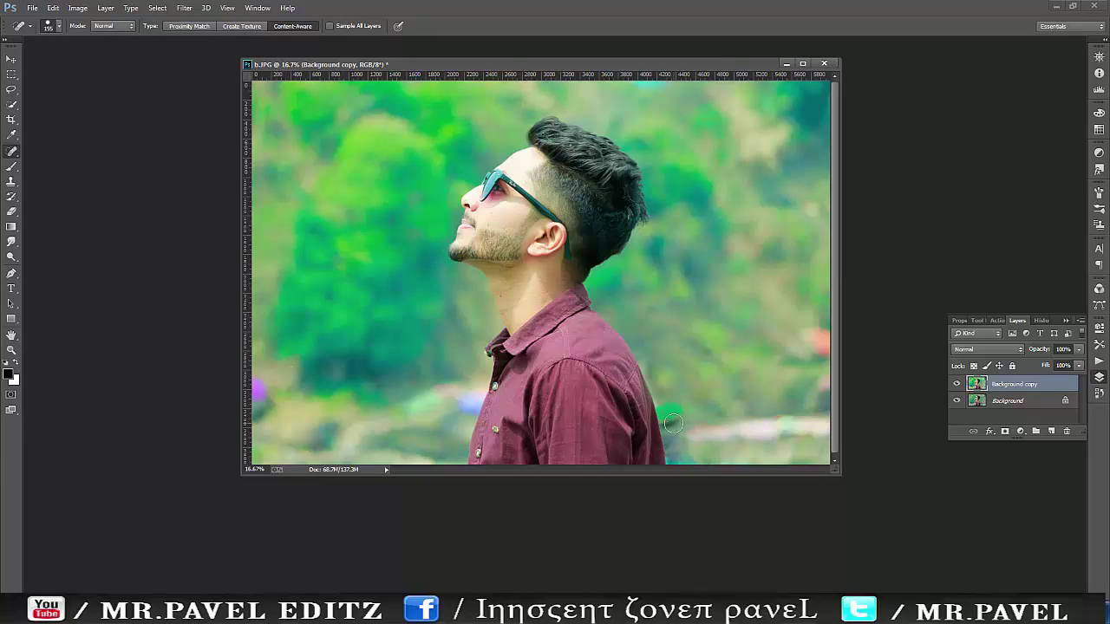
{"action": "left_click_drag", "start_coordinate": [685, 459], "coordinate": [697, 478]}
{"action": "key", "text": "r"}
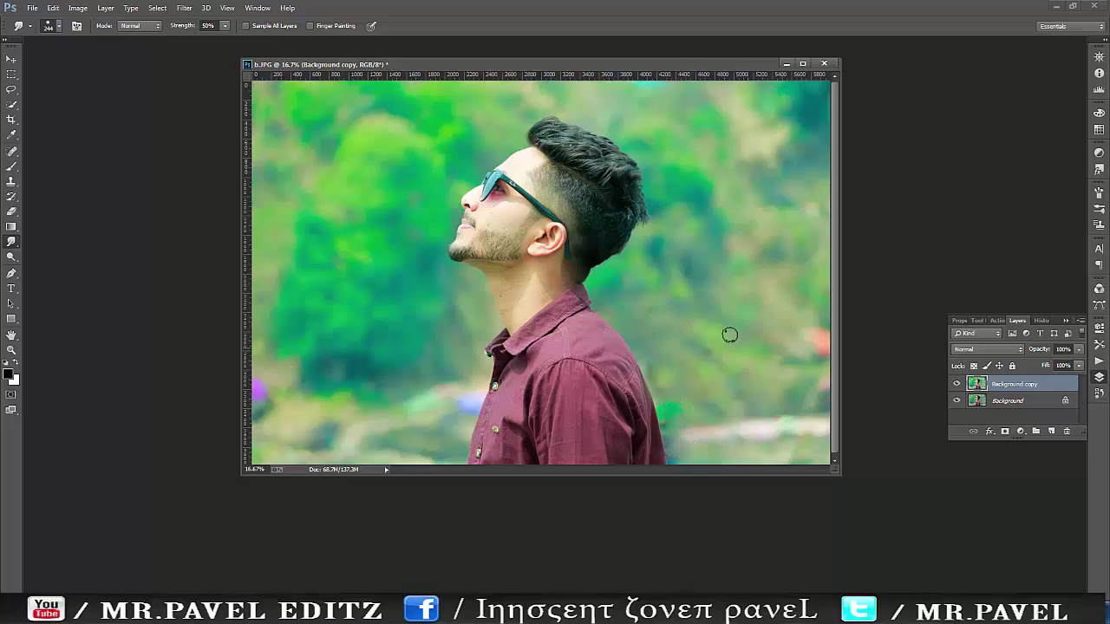
{"action": "left_click", "coordinate": [7, 60]}
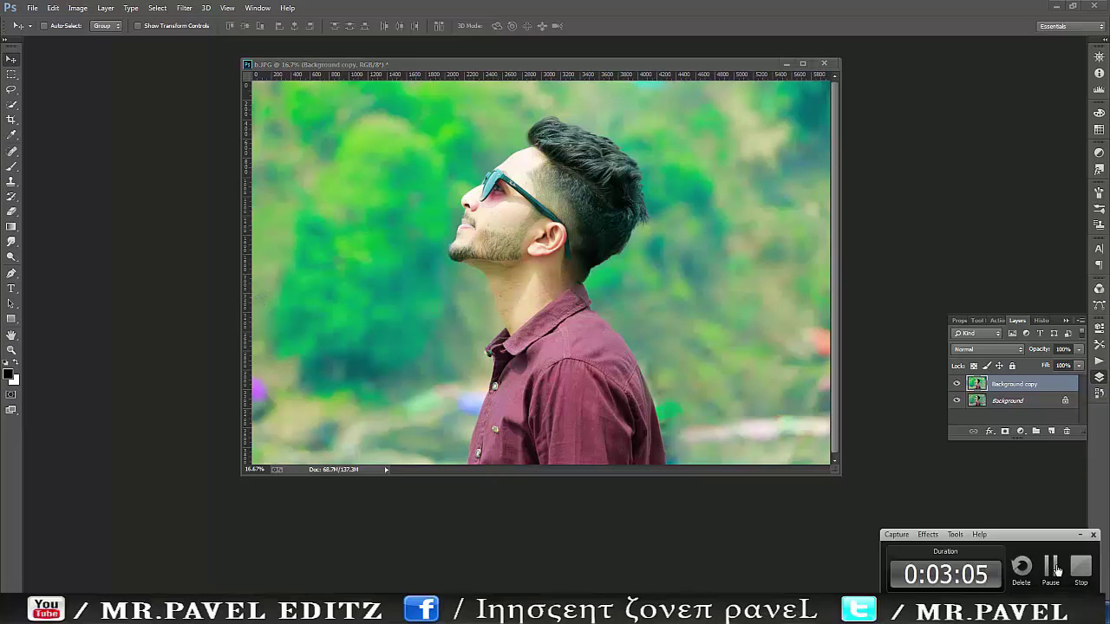
Apply the Camera Raw preset MR.PAVEL EDITZ (8) to the Background copy layer.
{"action": "left_click", "coordinate": [183, 8]}
{"action": "left_click", "coordinate": [203, 77]}
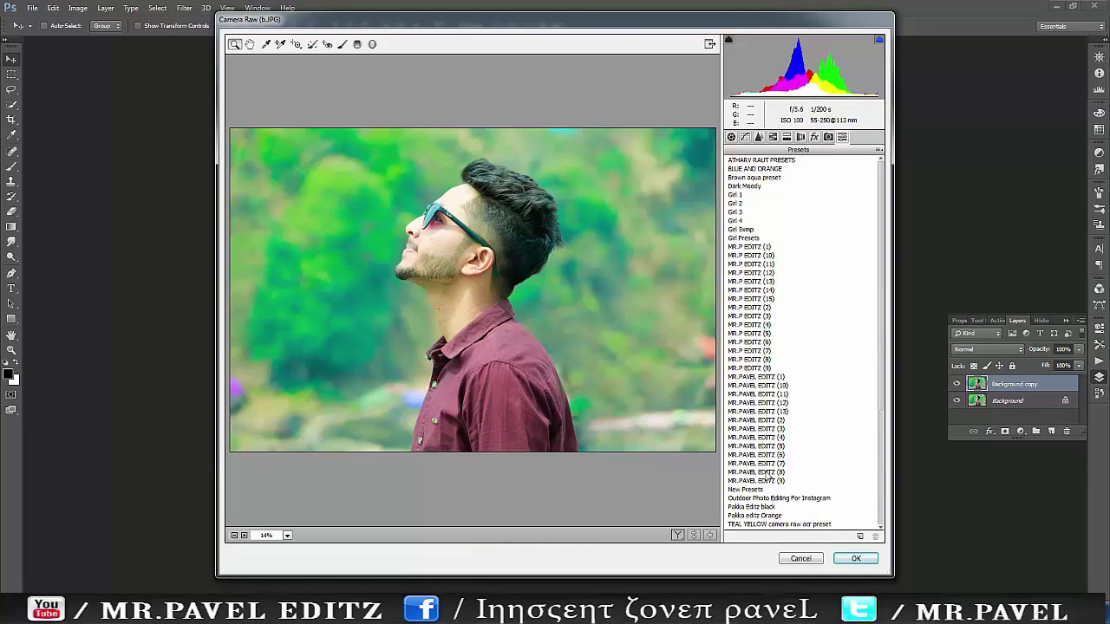
{"action": "left_click", "coordinate": [768, 475]}
{"action": "left_click", "coordinate": [853, 564]}
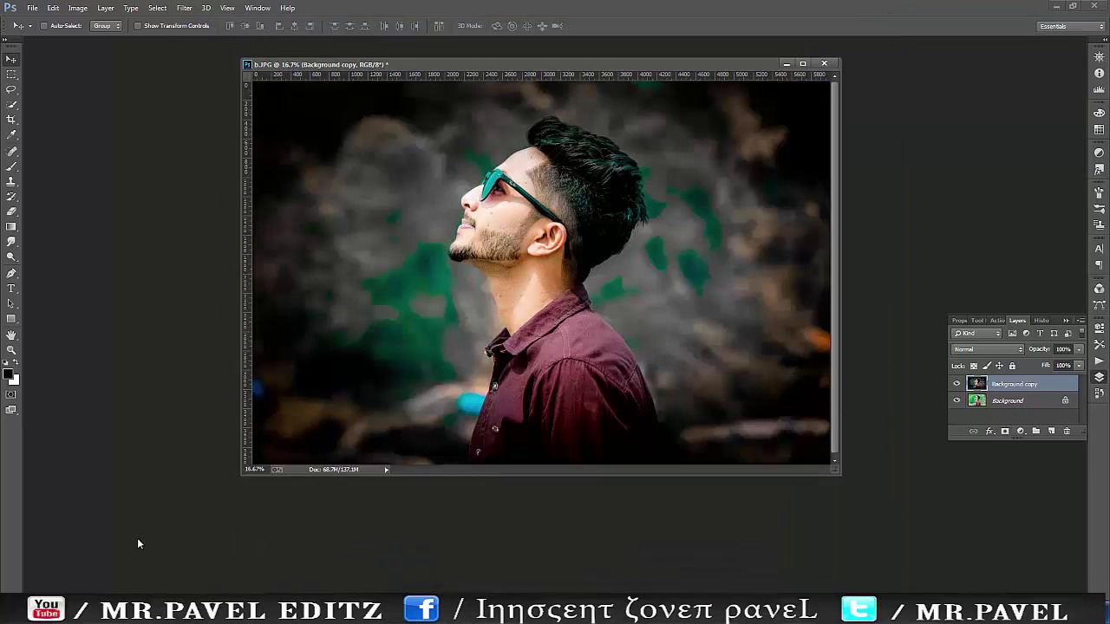
Enlarge the document window and lower the Background copy layer's fill to 88%.
{"action": "left_click_drag", "start_coordinate": [243, 477], "coordinate": [87, 569]}
{"action": "left_click_drag", "start_coordinate": [551, 65], "coordinate": [582, 58]}
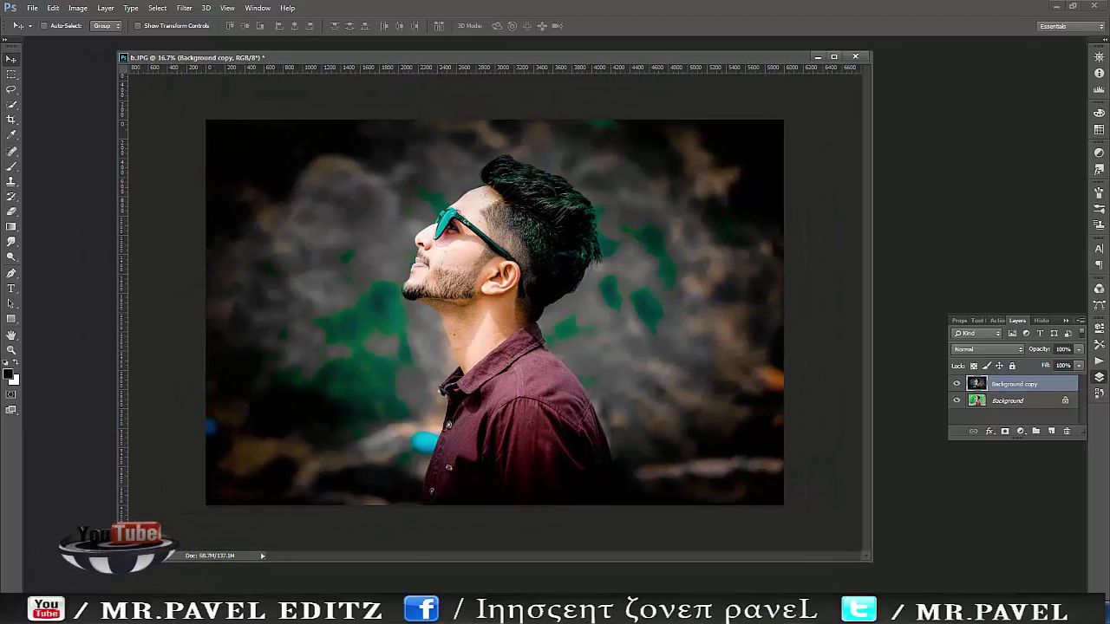
{"action": "left_click", "coordinate": [1079, 365]}
{"action": "mouse_move", "coordinate": [1083, 384]}
{"action": "left_mouse_down"}
{"action": "mouse_move", "coordinate": [1066, 384]}
{"action": "mouse_move", "coordinate": [1080, 383]}
{"action": "left_mouse_up"}
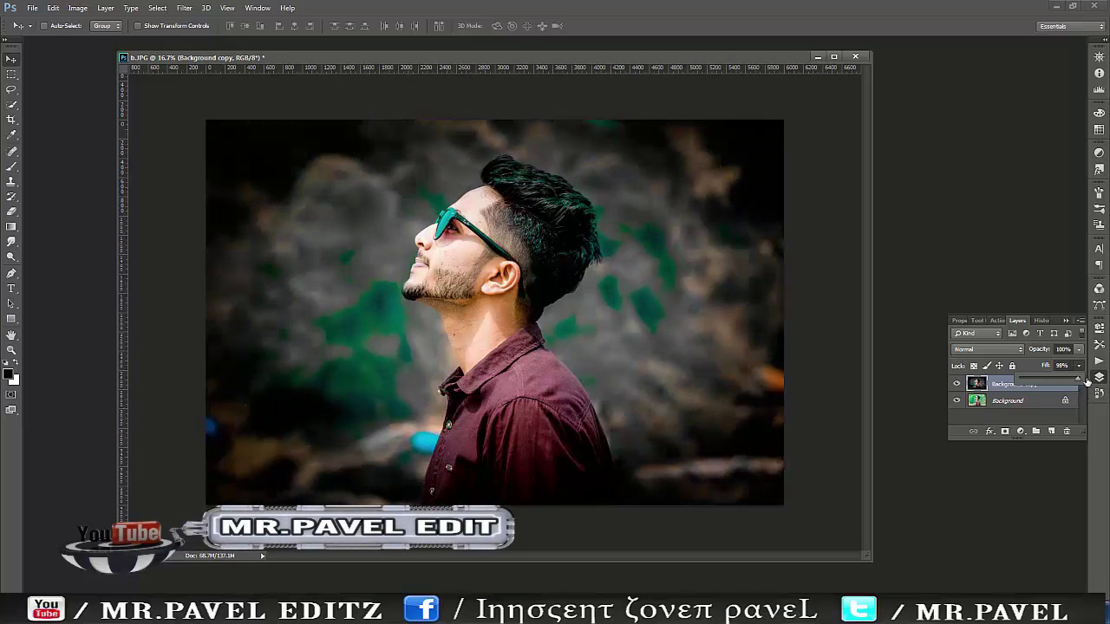
{"action": "left_click_drag", "start_coordinate": [1080, 383], "coordinate": [1073, 379]}
{"action": "left_click", "coordinate": [64, 323]}
Brighten the hair, neck and shirt by erasing over them on the Background copy with a 367 px eraser at 20% opacity.
{"action": "left_click", "coordinate": [13, 211]}
{"action": "right_click", "coordinate": [494, 288]}
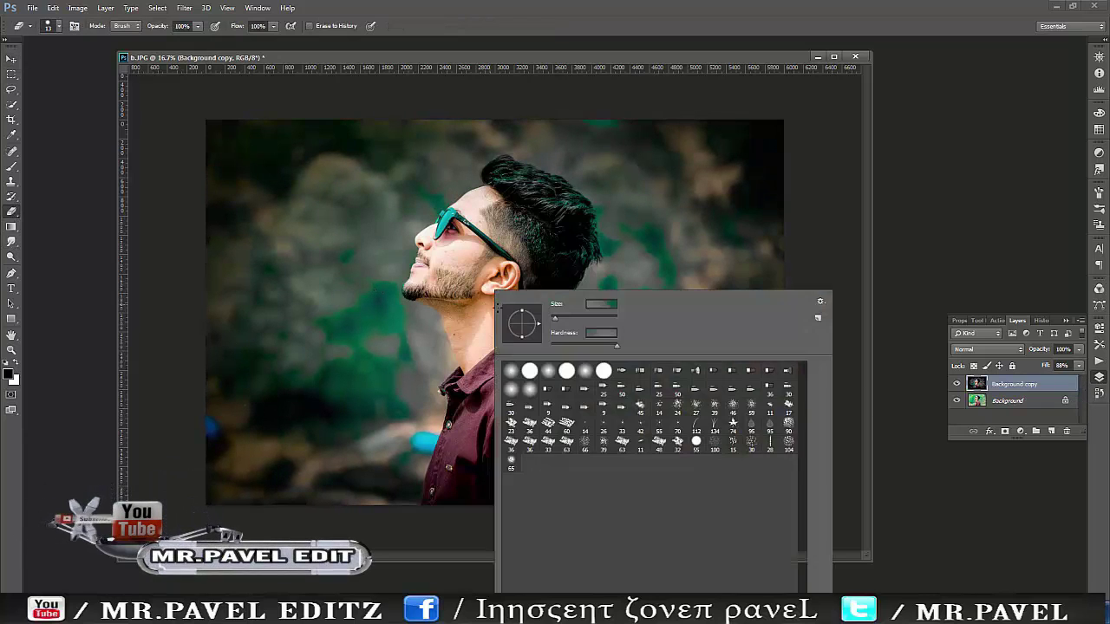
{"action": "left_click", "coordinate": [988, 610]}
{"action": "left_click", "coordinate": [1074, 566]}
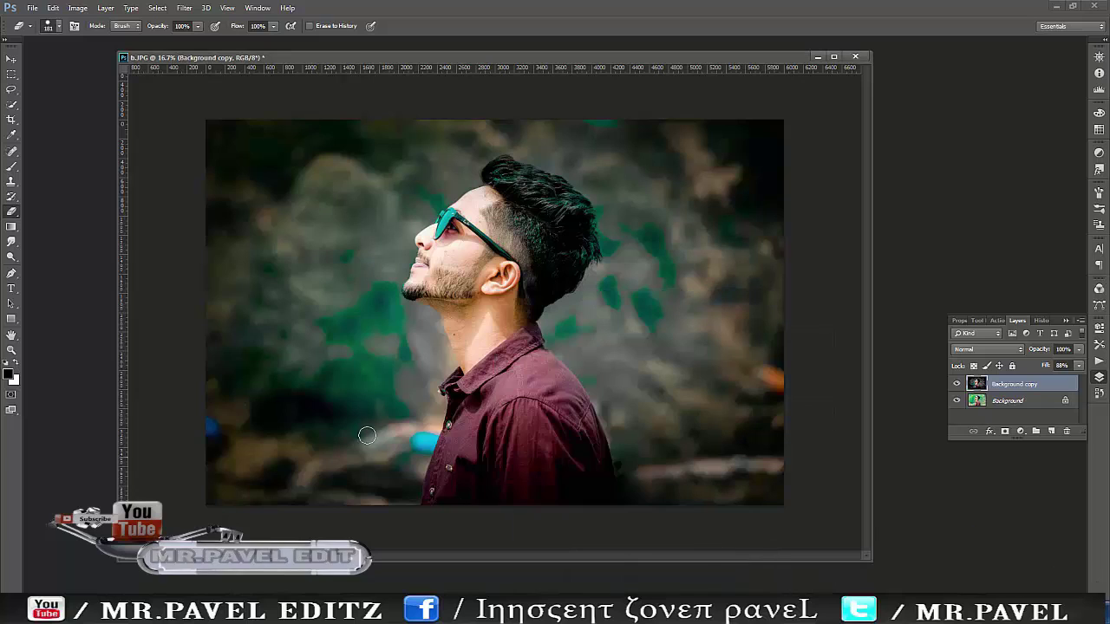
{"action": "key", "text": "1"}
{"action": "key", "text": "1"}
{"action": "right_click", "coordinate": [505, 319]}
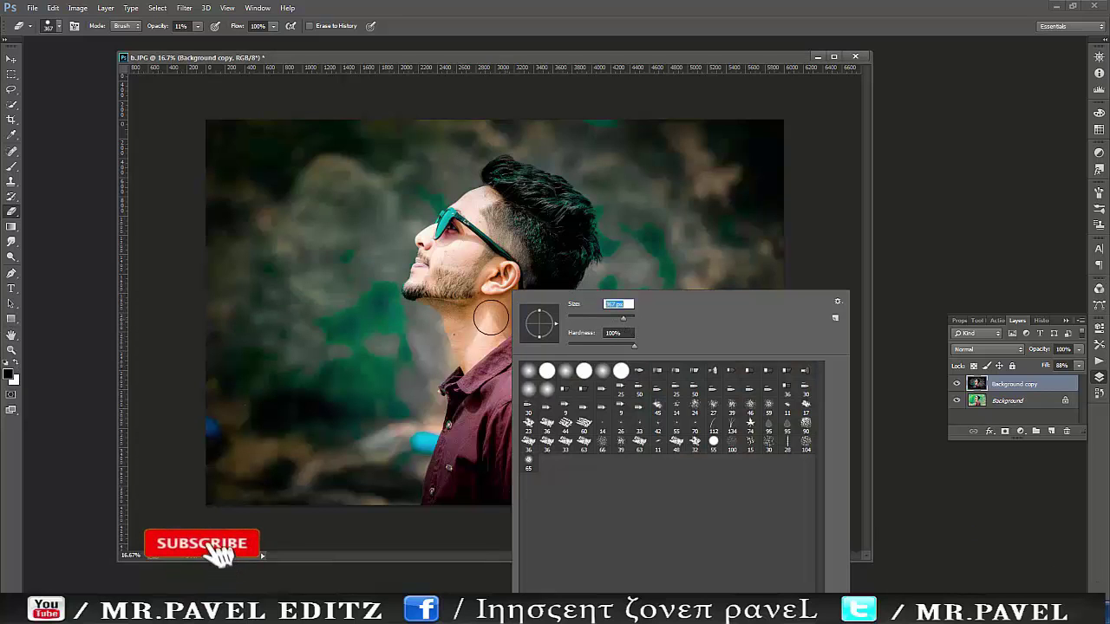
{"action": "key", "text": "Escape"}
{"action": "key", "text": "2"}
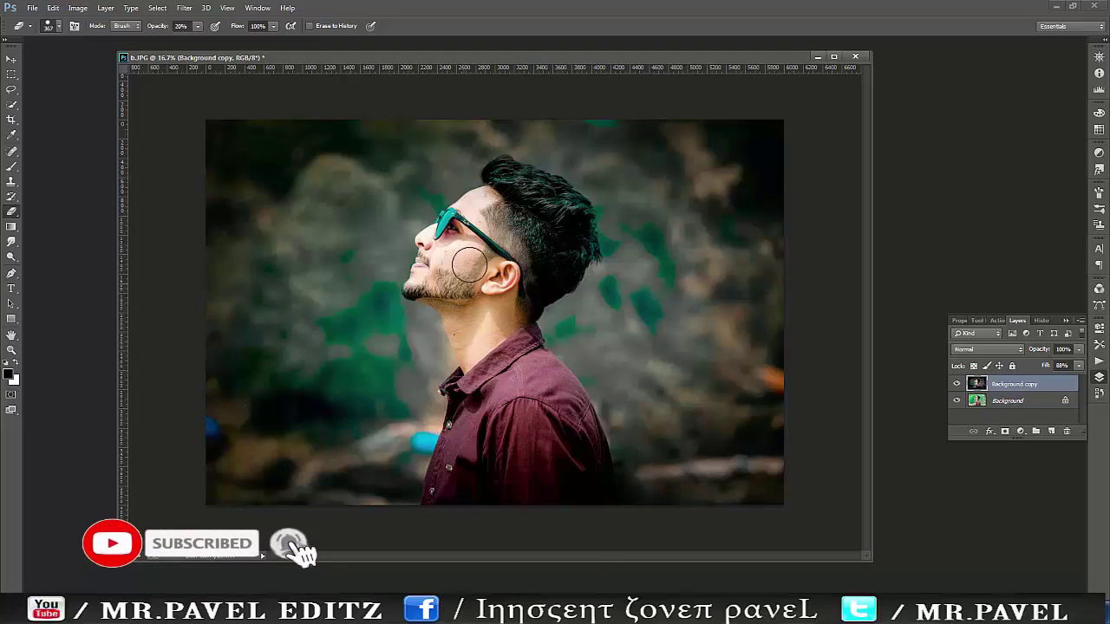
{"action": "mouse_move", "coordinate": [557, 274]}
{"action": "left_mouse_down"}
{"action": "mouse_move", "coordinate": [529, 305]}
{"action": "mouse_move", "coordinate": [510, 385]}
{"action": "left_mouse_up"}
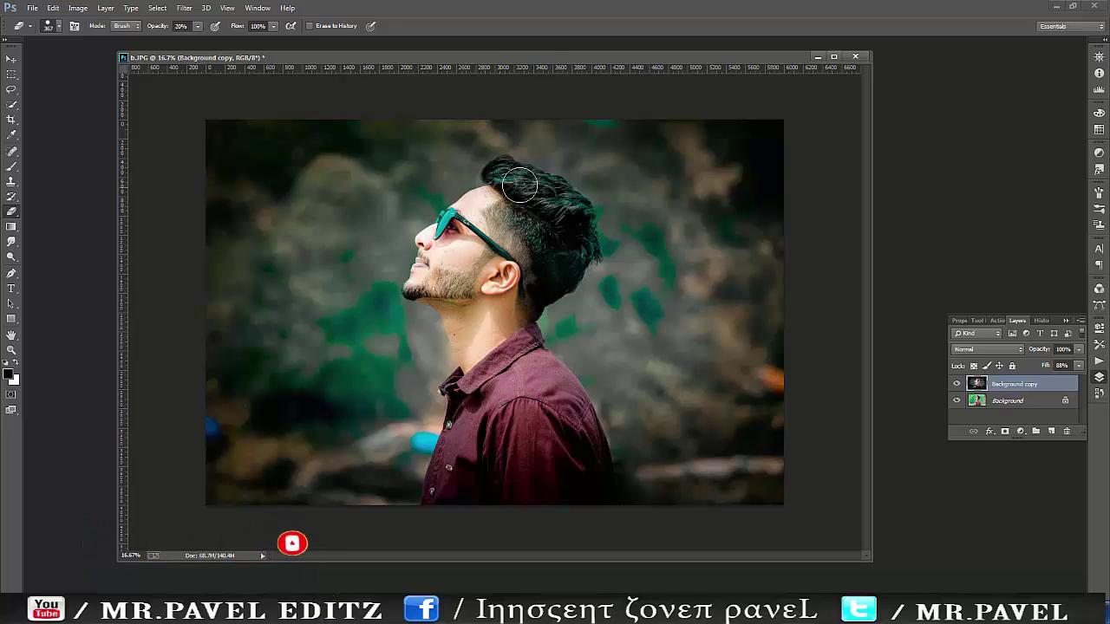
{"action": "left_click", "coordinate": [11, 58]}
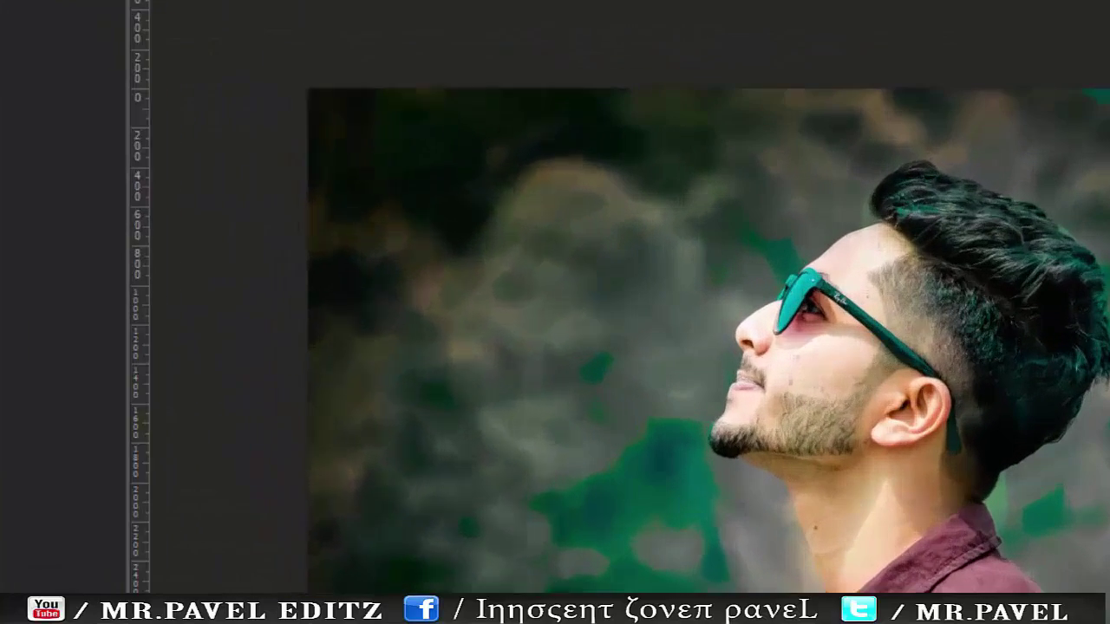
Open the Photo-Toolbox SkinFiner filter for the portrait.
{"action": "left_click", "coordinate": [242, 0]}
{"action": "mouse_move", "coordinate": [267, 423]}
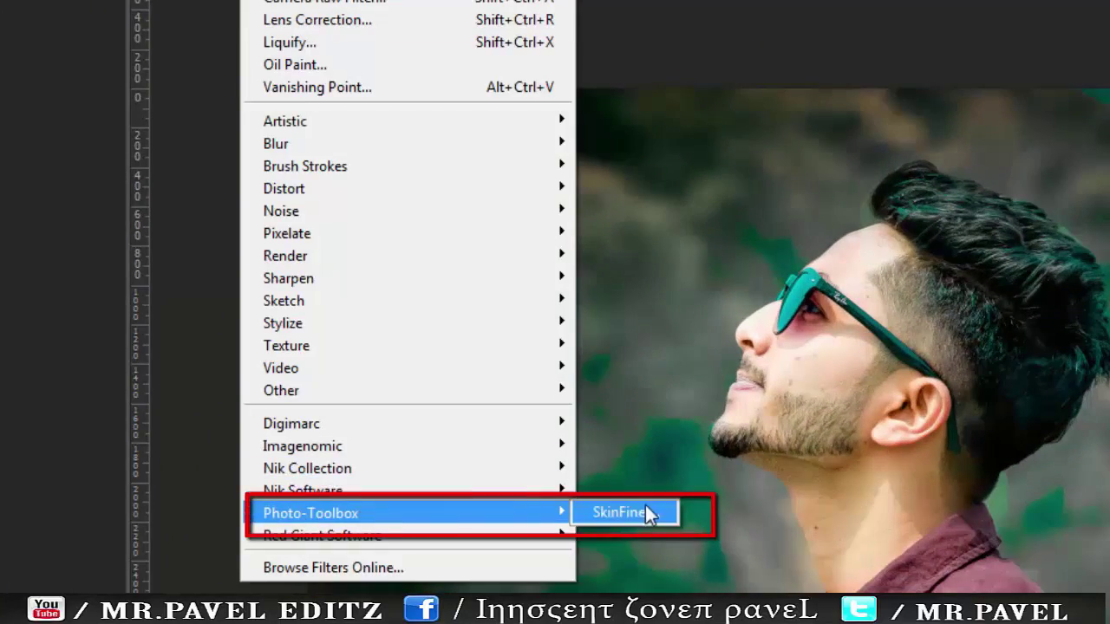
{"action": "left_click", "coordinate": [504, 423]}
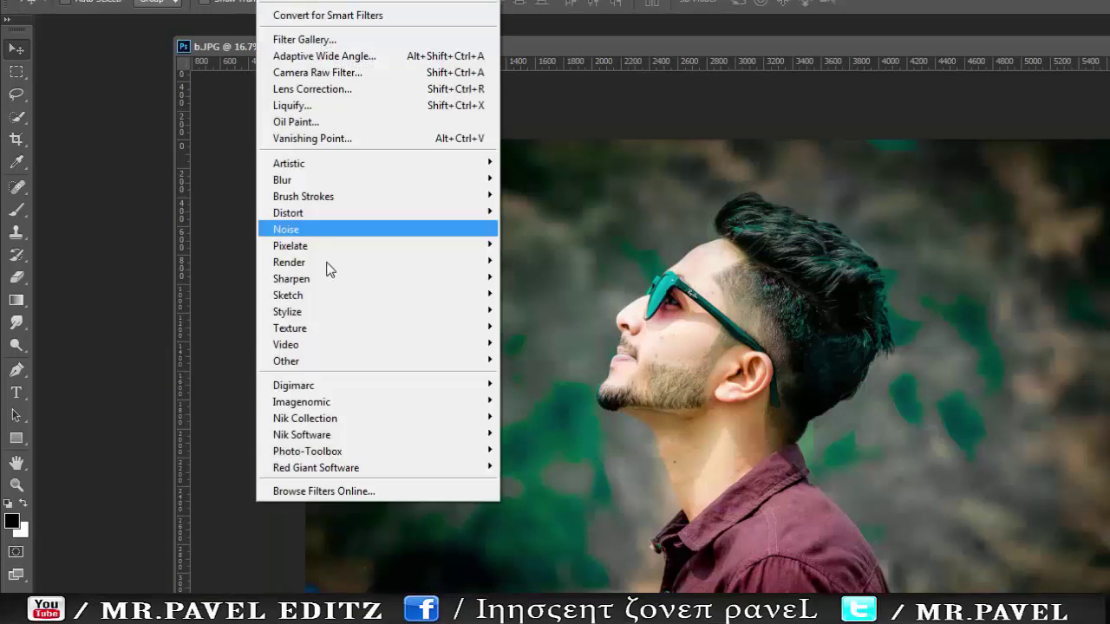
{"action": "left_click", "coordinate": [248, 7]}
{"action": "mouse_move", "coordinate": [338, 458]}
{"action": "left_click", "coordinate": [523, 451]}
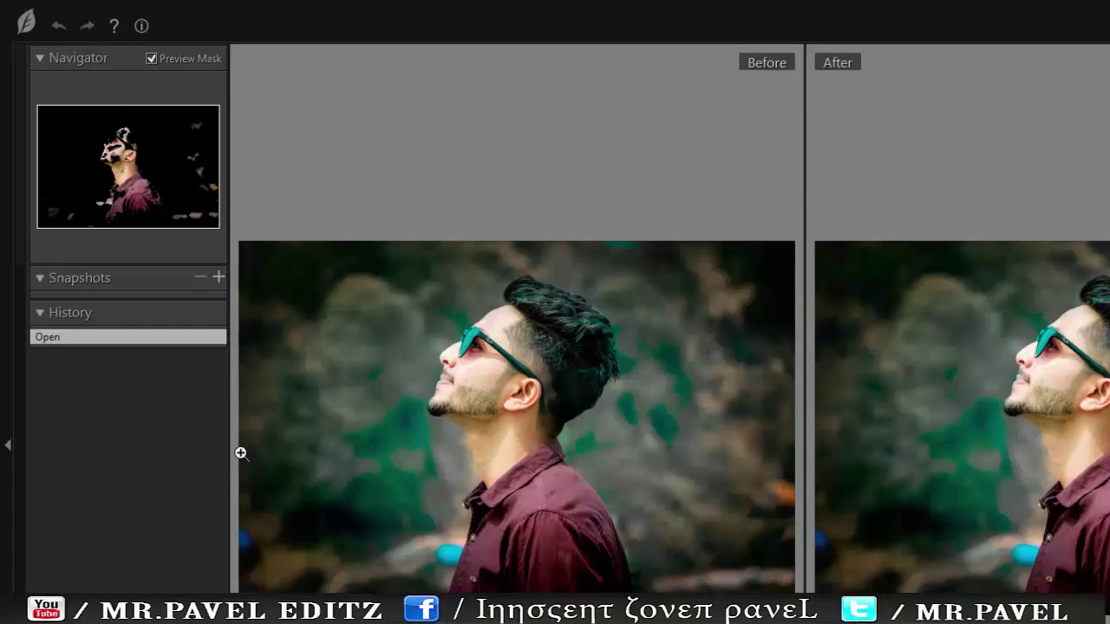
Frame the man's head and shoulders in the before/after preview and save a snapshot.
{"action": "left_click", "coordinate": [873, 358]}
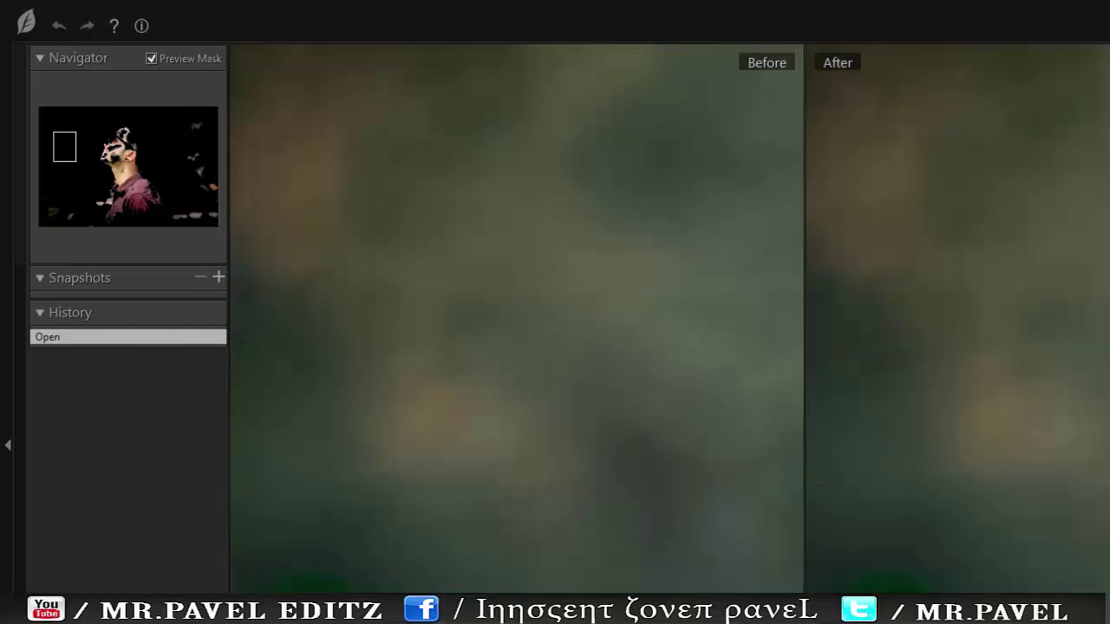
{"action": "scroll", "coordinate": [1105, 390], "scroll_direction": "down", "scroll_amount": 5}
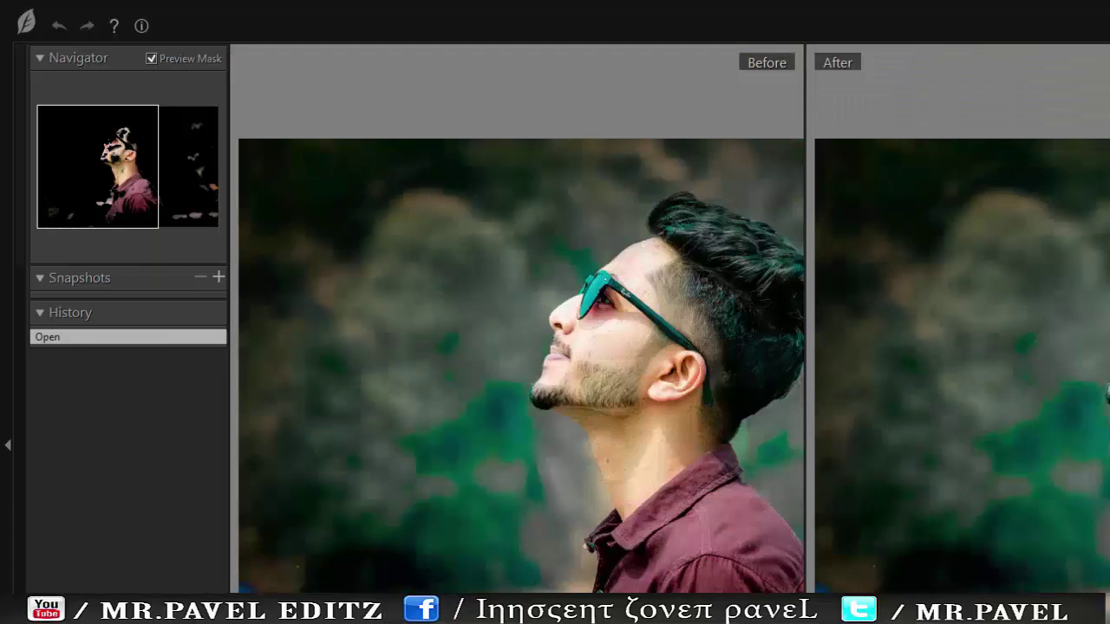
{"action": "left_click_drag", "start_coordinate": [1042, 387], "coordinate": [897, 383]}
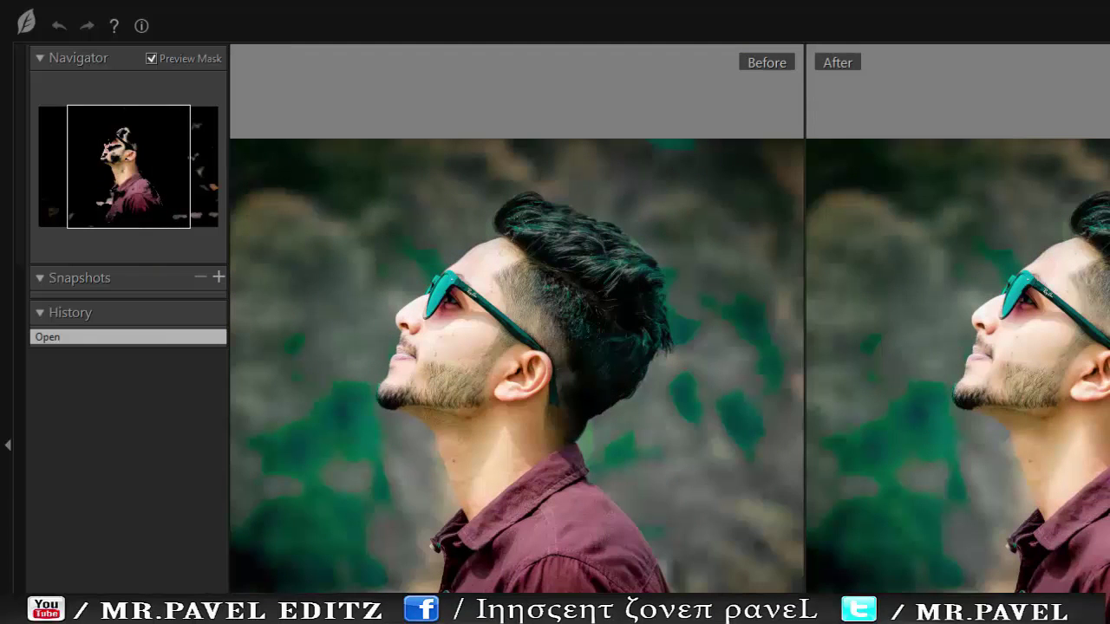
{"action": "left_click_drag", "start_coordinate": [401, 454], "coordinate": [348, 453]}
{"action": "left_click", "coordinate": [218, 278]}
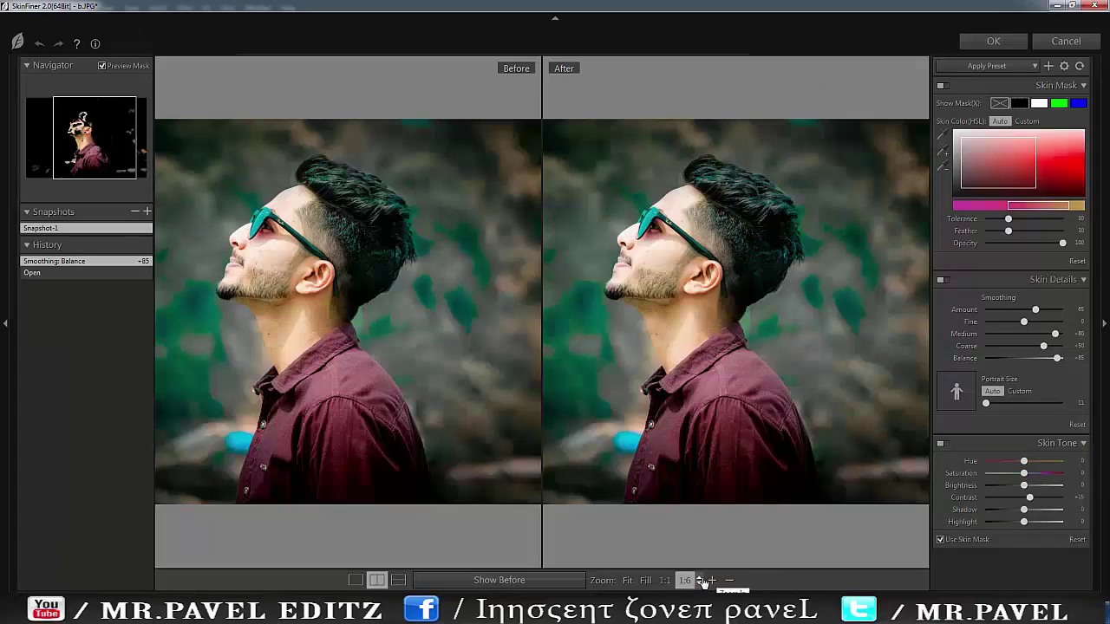
Set skin smoothing to Amount 86 and Fine +76, and the skin mask to Feather 100 and Tolerance 48.
{"action": "left_click_drag", "start_coordinate": [1027, 323], "coordinate": [1054, 323]}
{"action": "left_click", "coordinate": [1052, 310]}
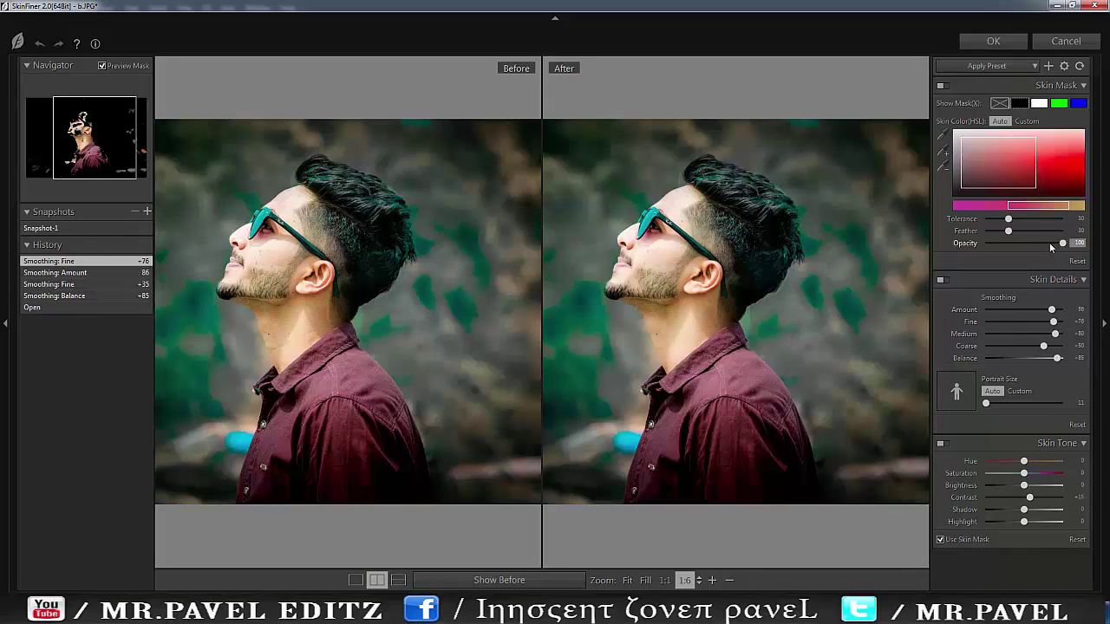
{"action": "left_click_drag", "start_coordinate": [1078, 237], "coordinate": [1077, 239]}
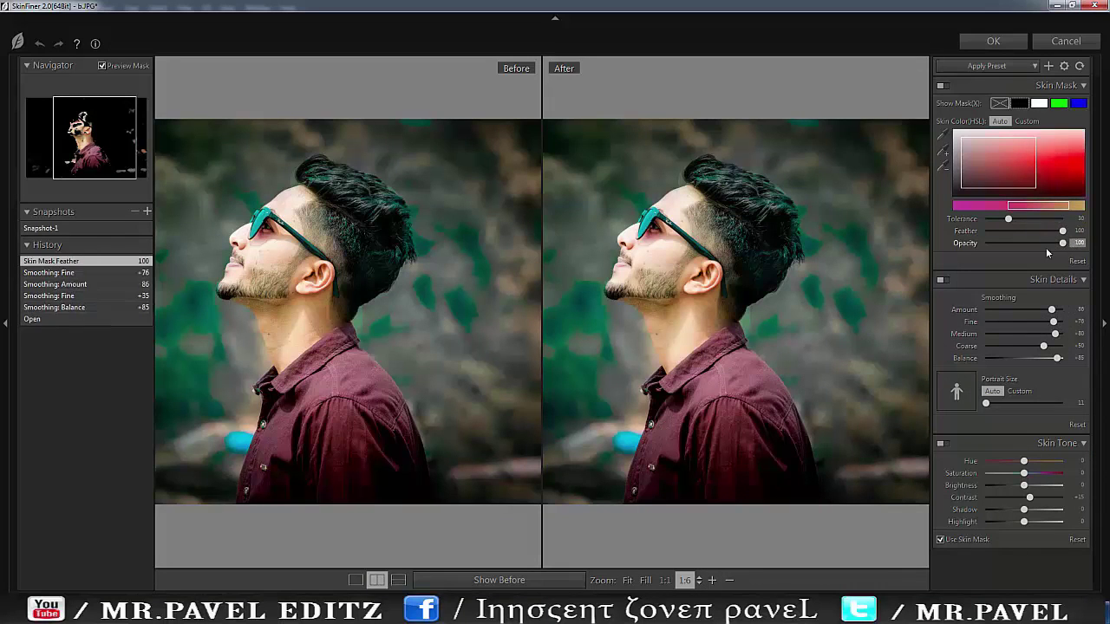
{"action": "left_click_drag", "start_coordinate": [1010, 218], "coordinate": [1024, 218]}
{"action": "left_click", "coordinate": [1021, 161]}
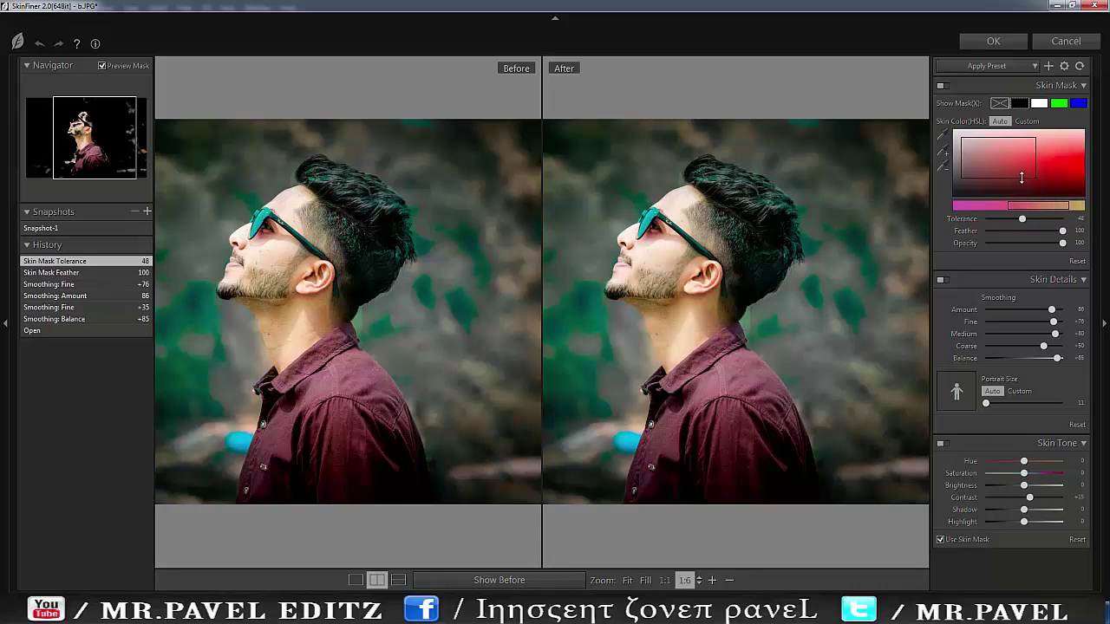
Lower the smoothing balance, fine-tune the skin tone brightness, and apply the SkinFiner filter.
{"action": "mouse_move", "coordinate": [1025, 474]}
{"action": "left_mouse_down"}
{"action": "mouse_move", "coordinate": [1040, 475]}
{"action": "mouse_move", "coordinate": [1027, 522]}
{"action": "mouse_move", "coordinate": [1018, 510]}
{"action": "mouse_move", "coordinate": [1034, 487]}
{"action": "left_mouse_up"}
{"action": "left_click_drag", "start_coordinate": [1057, 358], "coordinate": [1046, 359]}
{"action": "left_click_drag", "start_coordinate": [1045, 359], "coordinate": [1048, 360]}
{"action": "left_click_drag", "start_coordinate": [1034, 493], "coordinate": [1022, 484]}
{"action": "left_click", "coordinate": [993, 41]}
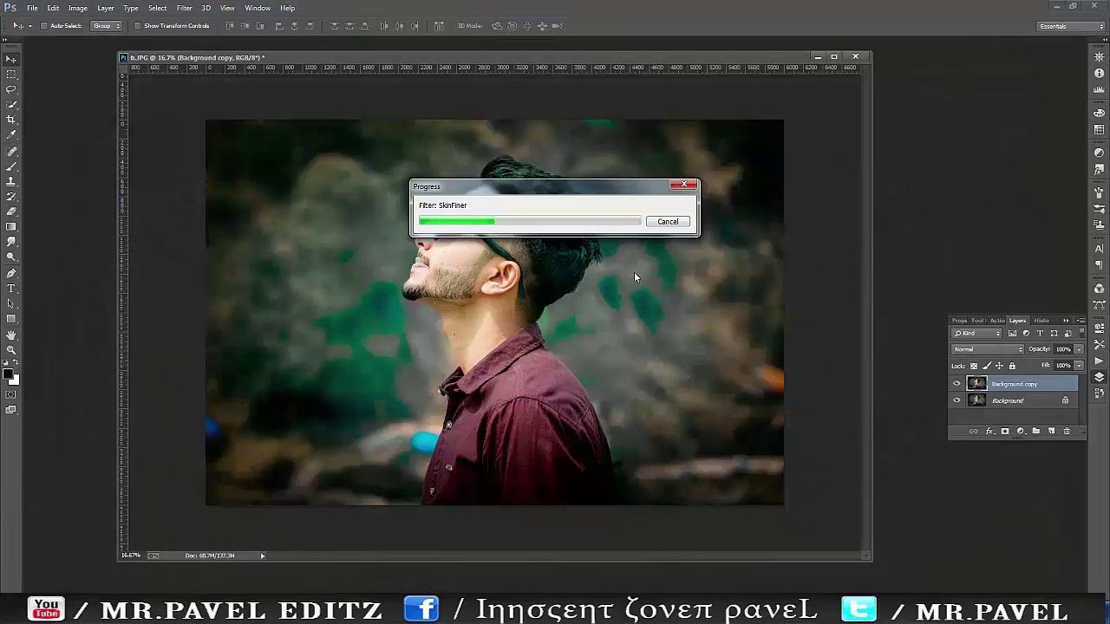
Smudge away the mole and uneven skin on the neck with a 244 px brush at 50% strength.
{"action": "key", "text": "z"}
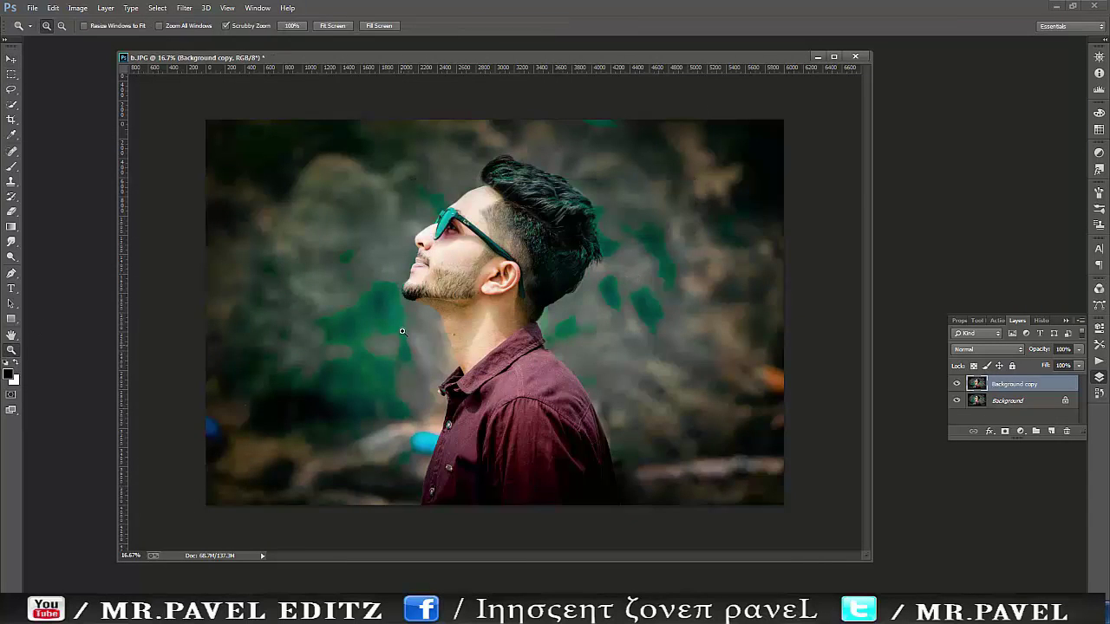
{"action": "left_click", "coordinate": [487, 299]}
{"action": "left_click", "coordinate": [510, 346]}
{"action": "left_click", "coordinate": [11, 59]}
{"action": "left_click", "coordinate": [11, 242]}
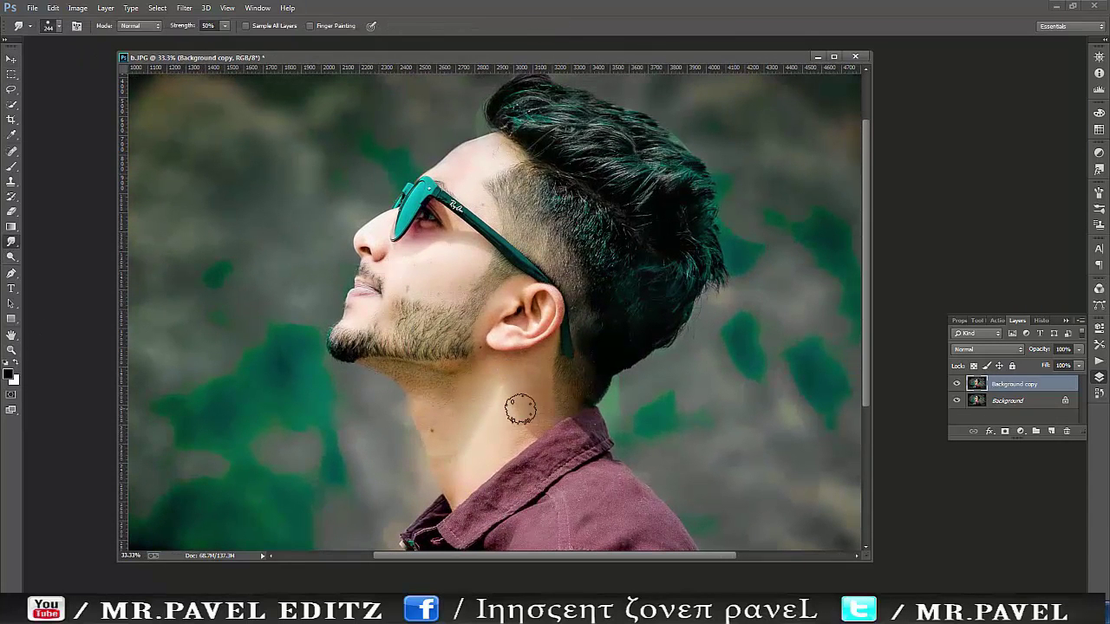
{"action": "key", "text": "F9"}
{"action": "left_click", "coordinate": [1051, 565]}
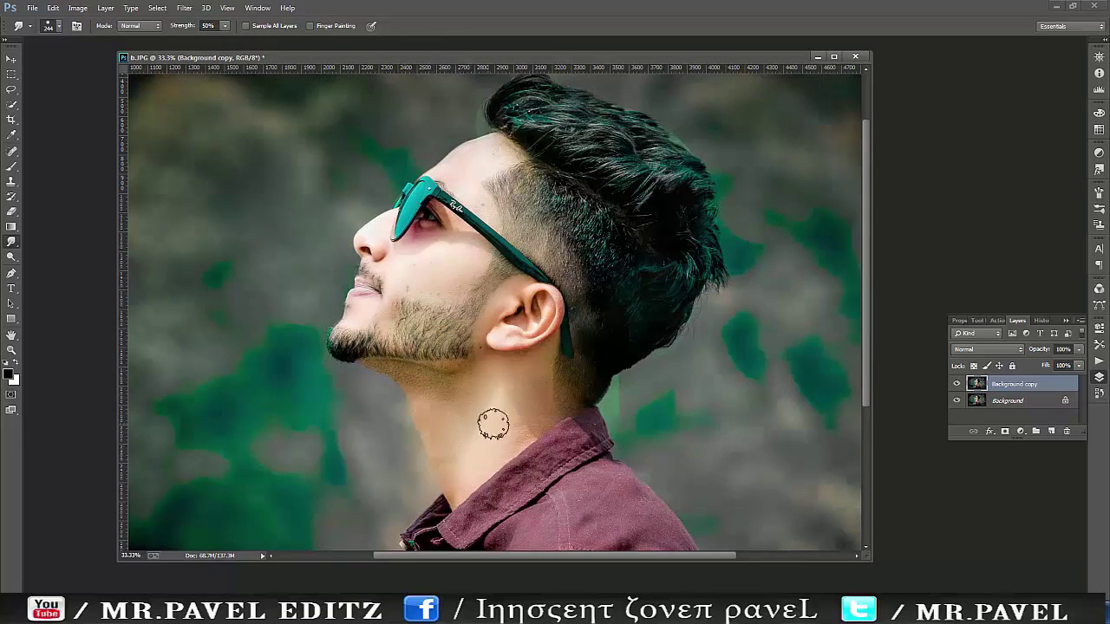
Smooth the finer face and neck areas with the Smudge tool at 153 px and 11% strength.
{"action": "right_click", "coordinate": [432, 396]}
{"action": "left_click_drag", "start_coordinate": [543, 324], "coordinate": [535, 325]}
{"action": "left_click", "coordinate": [427, 271]}
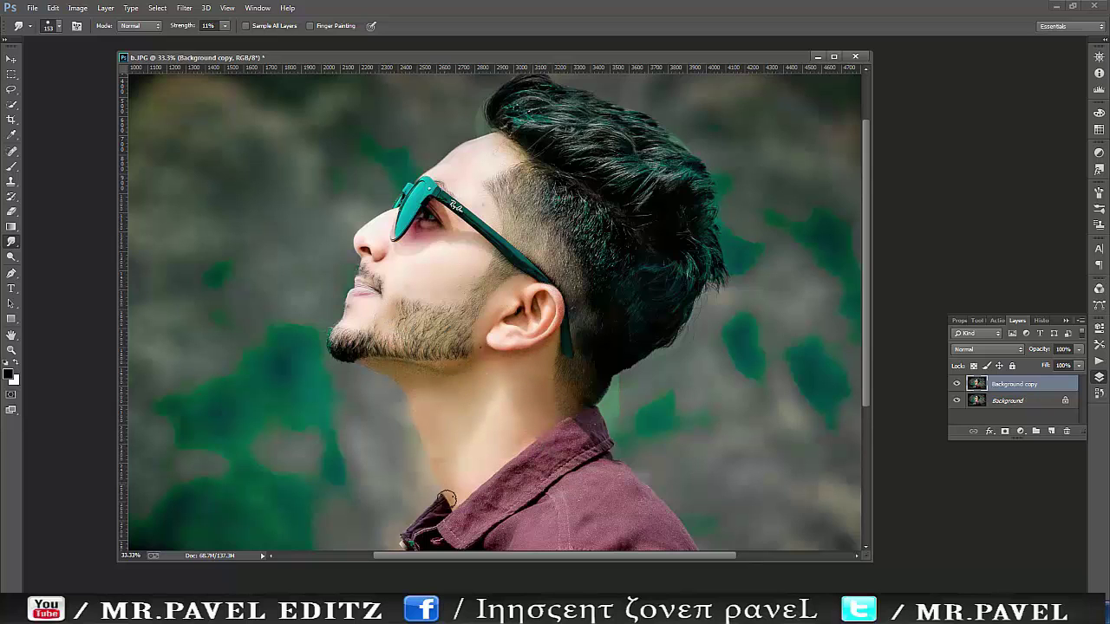
Open the Camera Raw filter on the retouched Background copy layer.
{"action": "key", "text": "z"}
{"action": "right_click", "coordinate": [480, 372]}
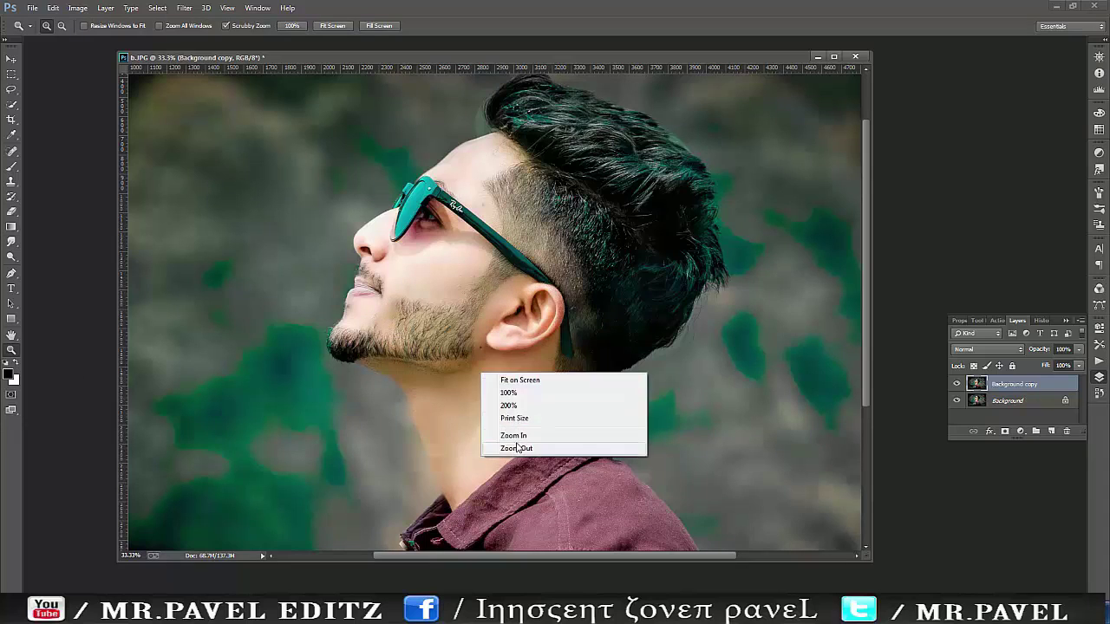
{"action": "left_click", "coordinate": [508, 447]}
{"action": "double_click", "coordinate": [484, 285]}
{"action": "left_click", "coordinate": [11, 59]}
{"action": "left_click", "coordinate": [184, 8]}
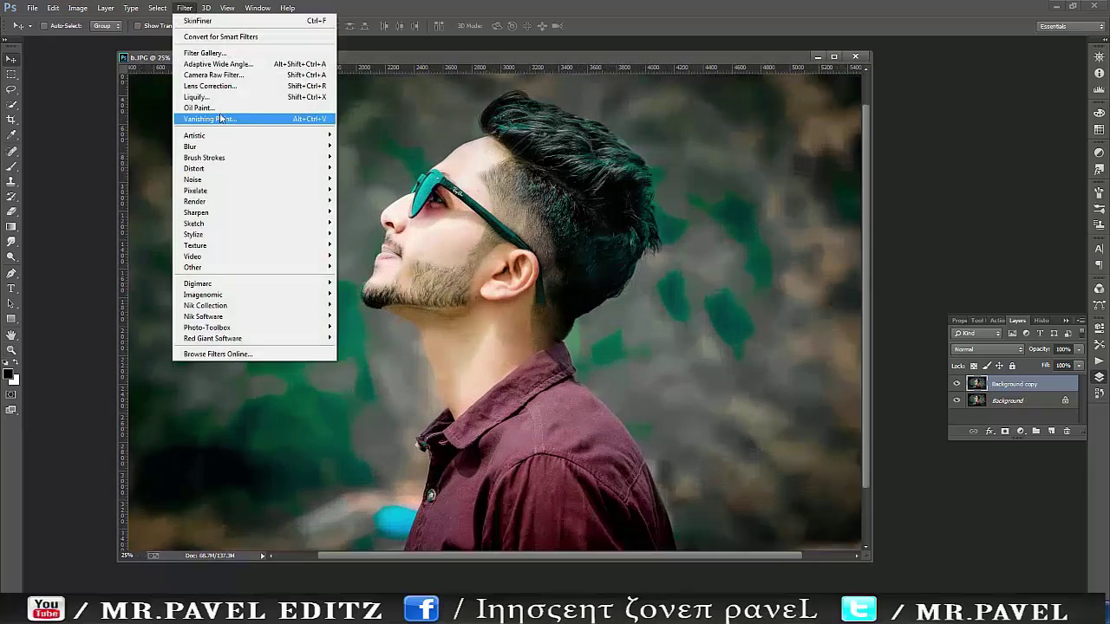
{"action": "left_click", "coordinate": [241, 75]}
Set Highlights to +8 and Whites to -23 in the Camera Raw basic adjustments.
{"action": "triple_click", "coordinate": [461, 260]}
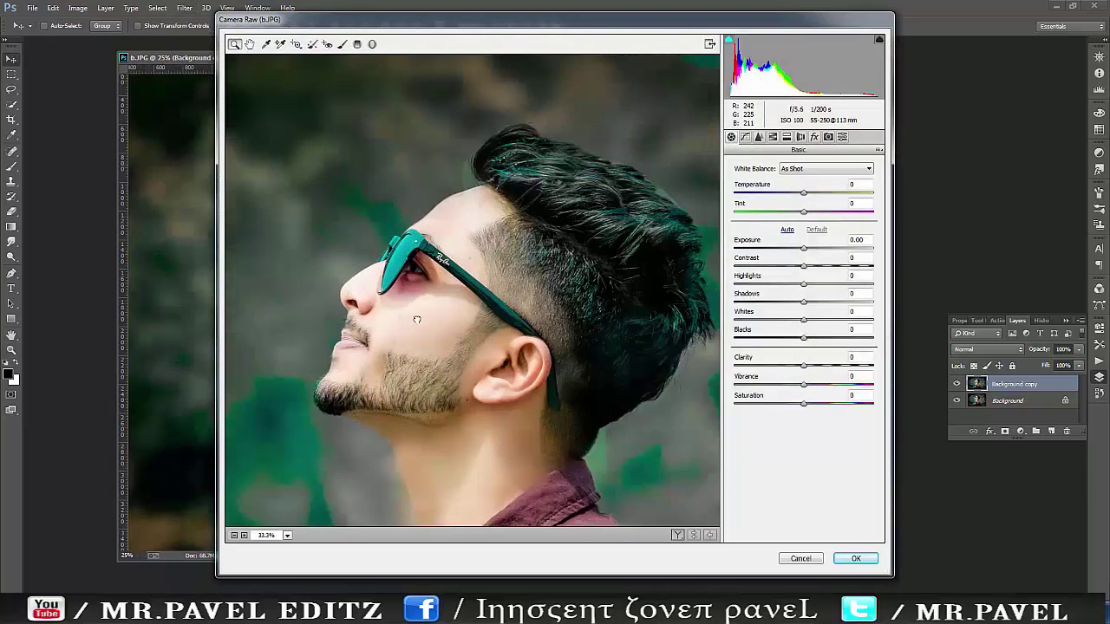
{"action": "left_click", "coordinate": [805, 284]}
{"action": "right_click", "coordinate": [528, 265]}
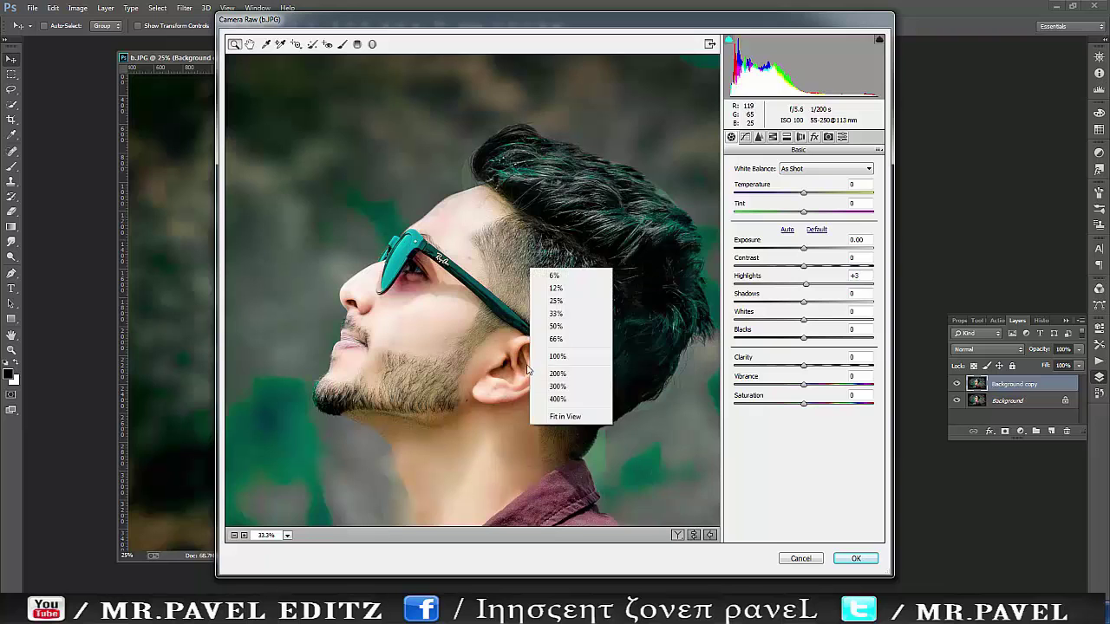
{"action": "left_click", "coordinate": [234, 536]}
{"action": "left_click_drag", "start_coordinate": [807, 284], "coordinate": [810, 285]}
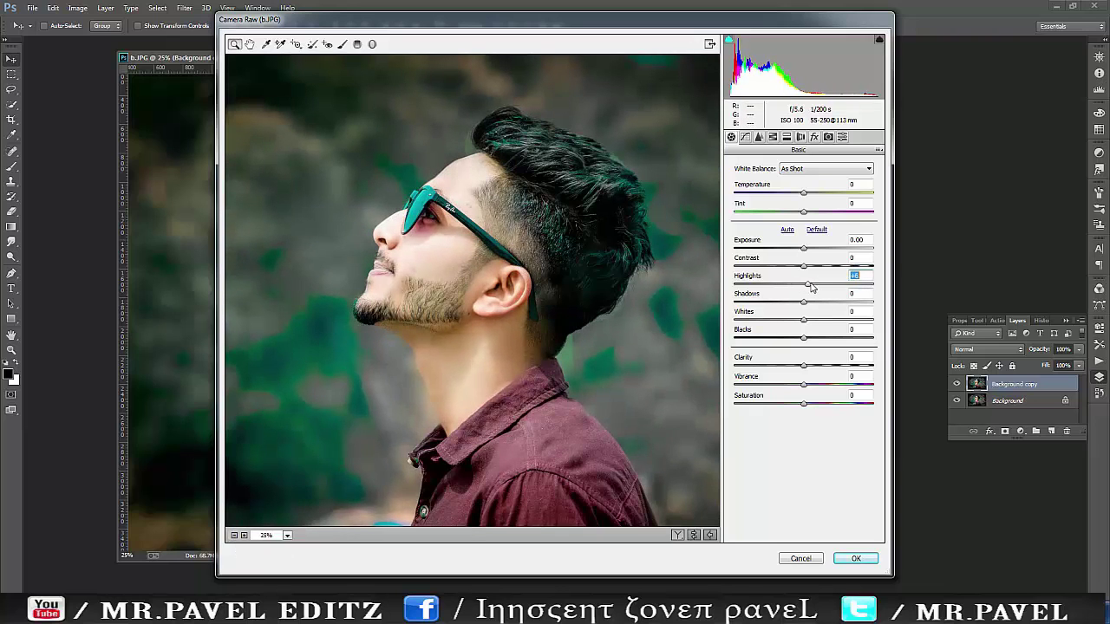
{"action": "left_click_drag", "start_coordinate": [810, 324], "coordinate": [780, 323]}
Raise Blacks to +43 in the basic adjustments, judging the tones on the whole image.
{"action": "right_click", "coordinate": [459, 297]}
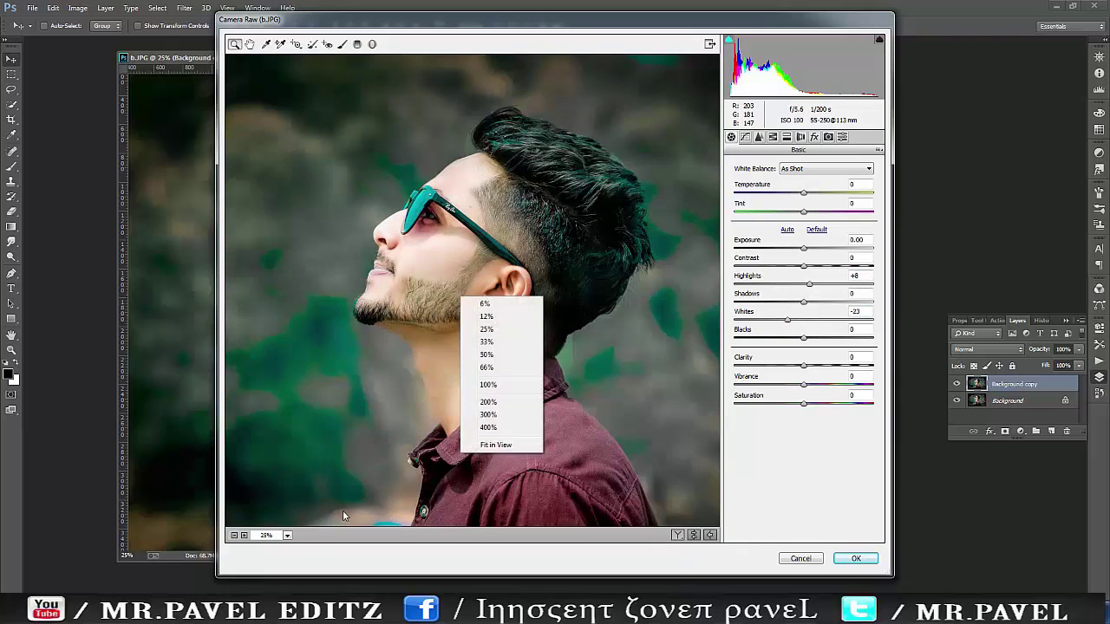
{"action": "left_click", "coordinate": [234, 536]}
{"action": "left_click", "coordinate": [245, 536]}
{"action": "left_click", "coordinate": [245, 536]}
{"action": "left_click", "coordinate": [245, 536]}
{"action": "left_click", "coordinate": [234, 535]}
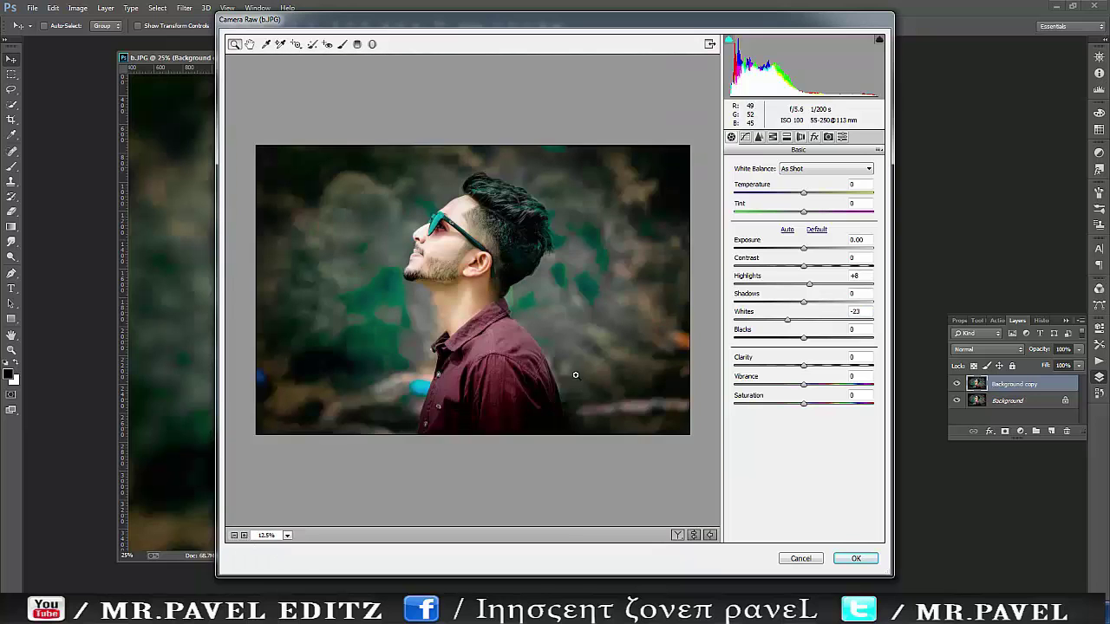
{"action": "left_click_drag", "start_coordinate": [801, 339], "coordinate": [838, 333]}
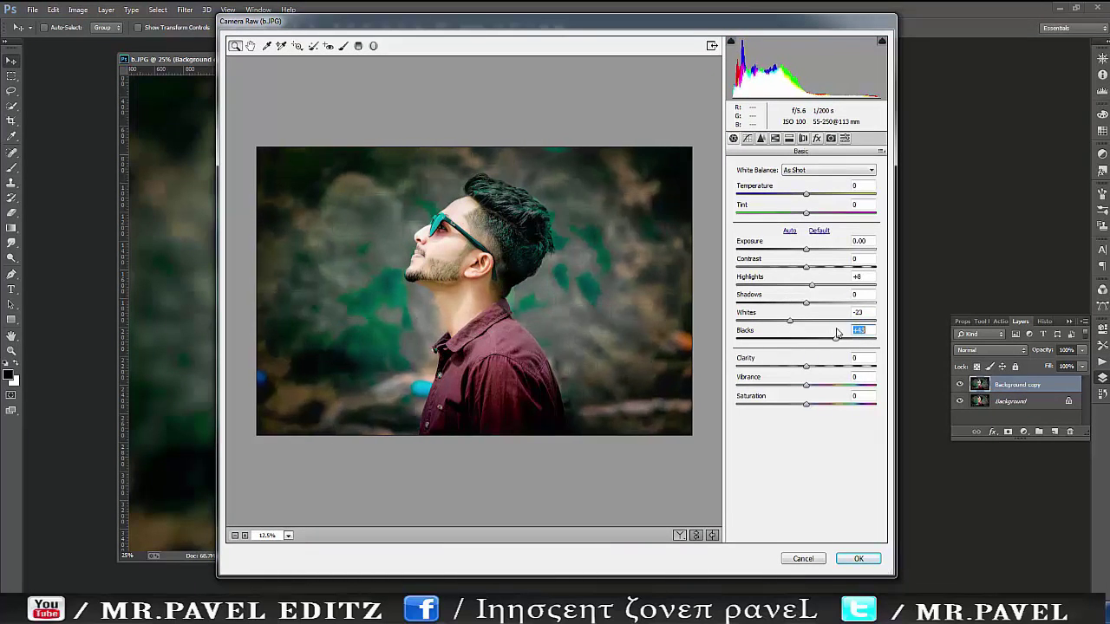
Boost the saturation of the yellows in the HSL adjustments and apply the Camera Raw filter.
{"action": "left_click", "coordinate": [772, 138]}
{"action": "left_click_drag", "start_coordinate": [806, 258], "coordinate": [876, 258]}
{"action": "left_click_drag", "start_coordinate": [806, 297], "coordinate": [825, 298]}
{"action": "double_click", "coordinate": [825, 296]}
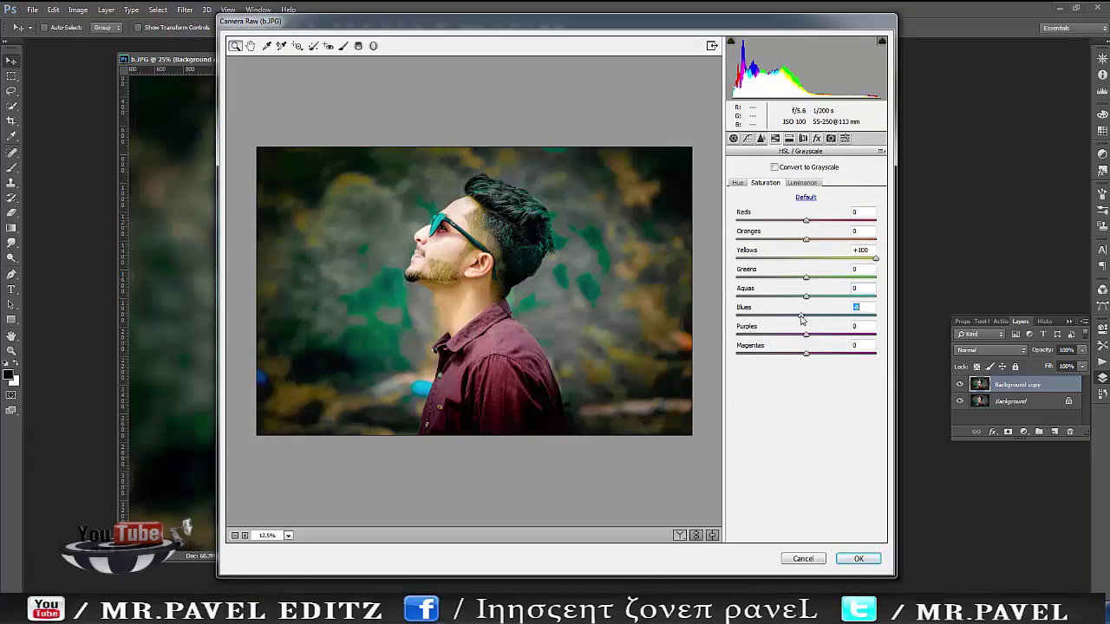
{"action": "left_click_drag", "start_coordinate": [876, 258], "coordinate": [844, 259]}
{"action": "left_click", "coordinate": [859, 560]}
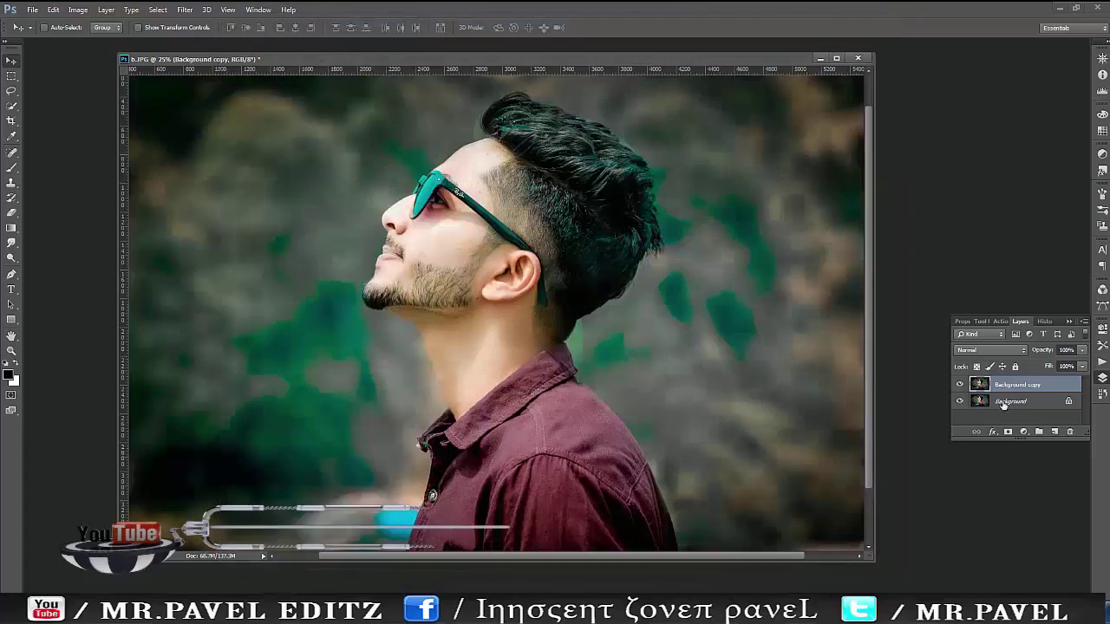
Merge the filtered copy into the Background layer and duplicate the merged layer.
{"action": "right_click", "coordinate": [1012, 386]}
{"action": "left_click", "coordinate": [989, 419]}
{"action": "key", "text": "ctrl+j"}
In a new Camera Raw adjustment, set saturation to +80 for Yellows, +61 for Blues and -100 for Aquas.
{"action": "left_click", "coordinate": [185, 10]}
{"action": "left_click", "coordinate": [208, 79]}
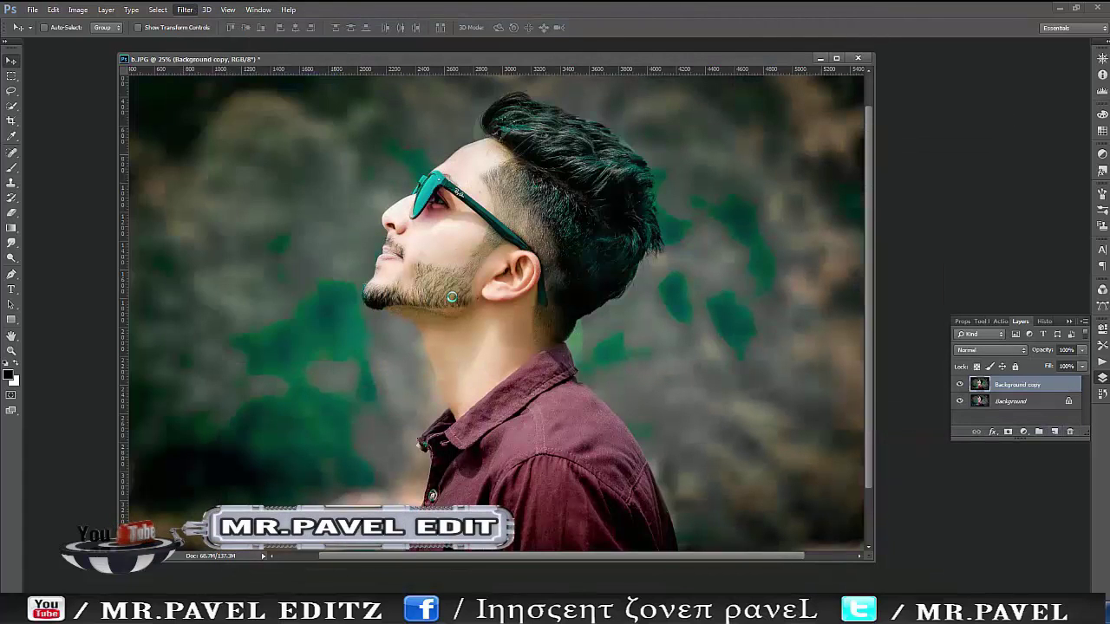
{"action": "left_click", "coordinate": [775, 139]}
{"action": "left_click_drag", "start_coordinate": [807, 258], "coordinate": [861, 259]}
{"action": "left_click_drag", "start_coordinate": [806, 315], "coordinate": [735, 297]}
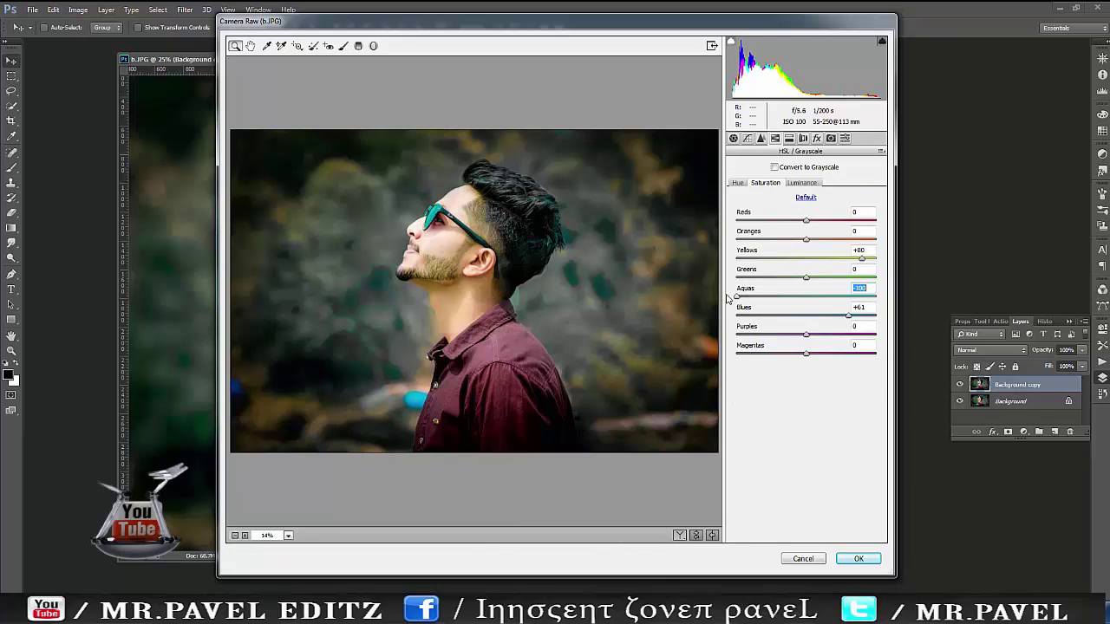
Set the HSL luminance of Greens to -61 and Aquas to +73.
{"action": "mouse_move", "coordinate": [806, 277]}
{"action": "left_mouse_down"}
{"action": "mouse_move", "coordinate": [764, 280]}
{"action": "mouse_move", "coordinate": [880, 268]}
{"action": "mouse_move", "coordinate": [793, 276]}
{"action": "mouse_move", "coordinate": [806, 296]}
{"action": "mouse_move", "coordinate": [832, 297]}
{"action": "mouse_move", "coordinate": [749, 294]}
{"action": "mouse_move", "coordinate": [859, 296]}
{"action": "mouse_move", "coordinate": [730, 289]}
{"action": "mouse_move", "coordinate": [820, 271]}
{"action": "left_mouse_up"}
{"action": "left_click", "coordinate": [806, 277]}
{"action": "left_click", "coordinate": [796, 183]}
{"action": "double_click", "coordinate": [807, 278]}
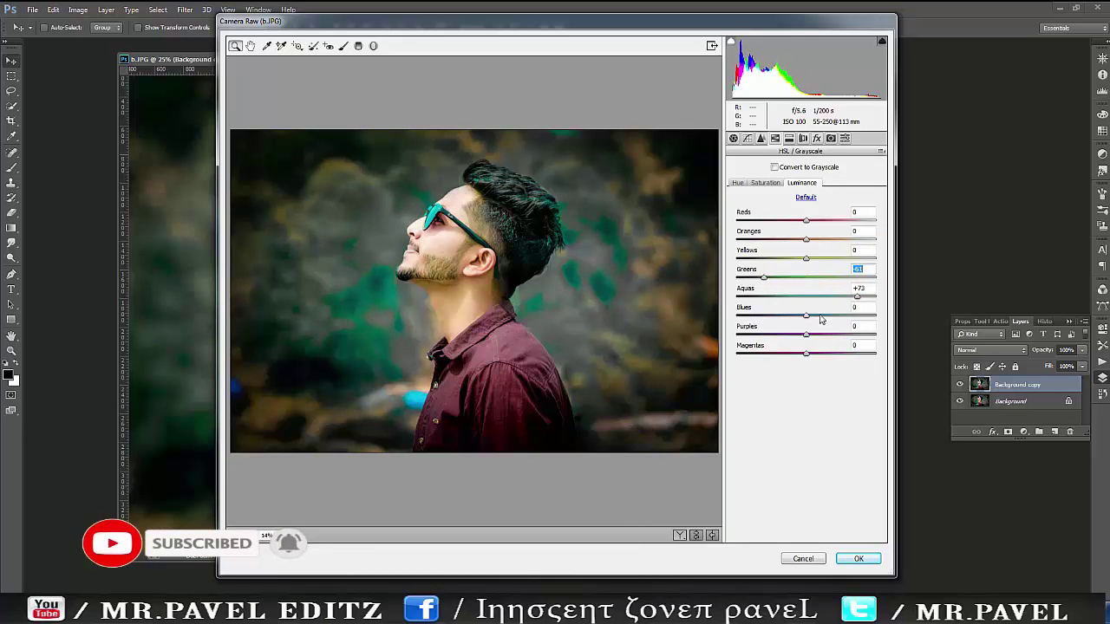
Set the saturation of Greens to -79 and Aquas to -66, and apply the Camera Raw filter.
{"action": "left_click_drag", "start_coordinate": [807, 315], "coordinate": [759, 297]}
{"action": "left_click", "coordinate": [765, 184]}
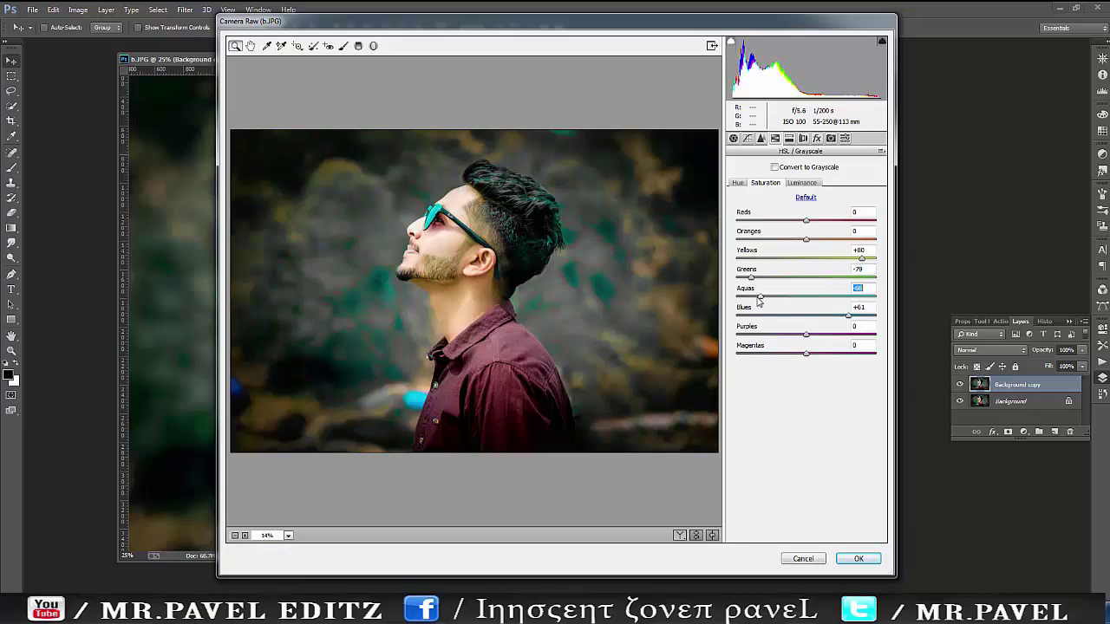
{"action": "left_click", "coordinate": [859, 559]}
Erase the yellow cast from the man's face and neck on the copy with a 367 px Eraser at 99% opacity.
{"action": "left_click", "coordinate": [12, 351]}
{"action": "right_click", "coordinate": [530, 336]}
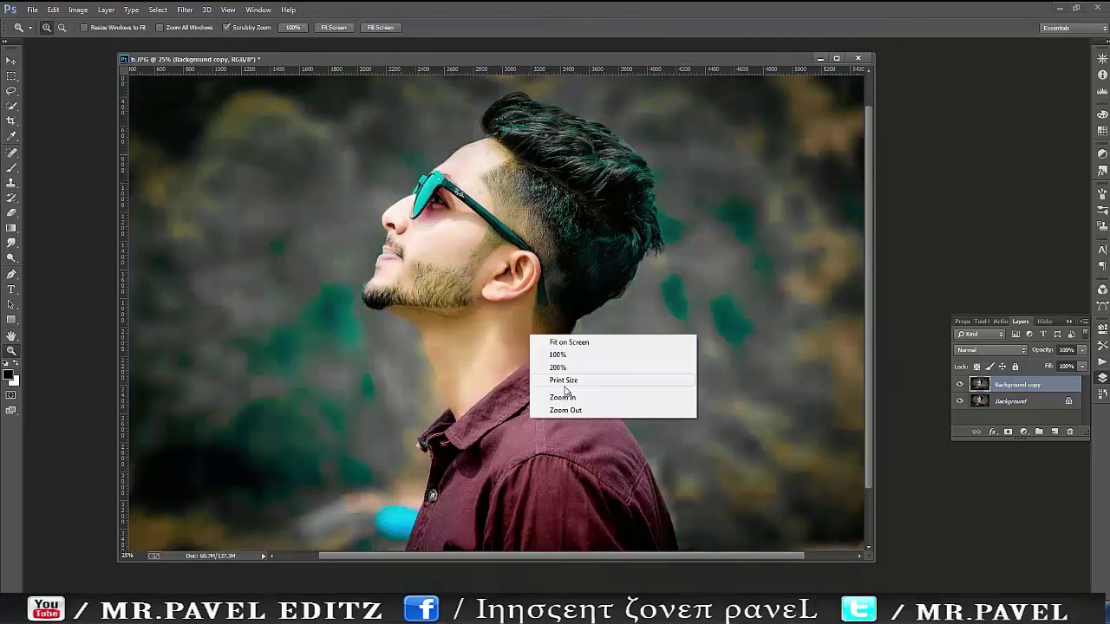
{"action": "left_click", "coordinate": [568, 410]}
{"action": "left_click", "coordinate": [13, 213]}
{"action": "key", "text": "3"}
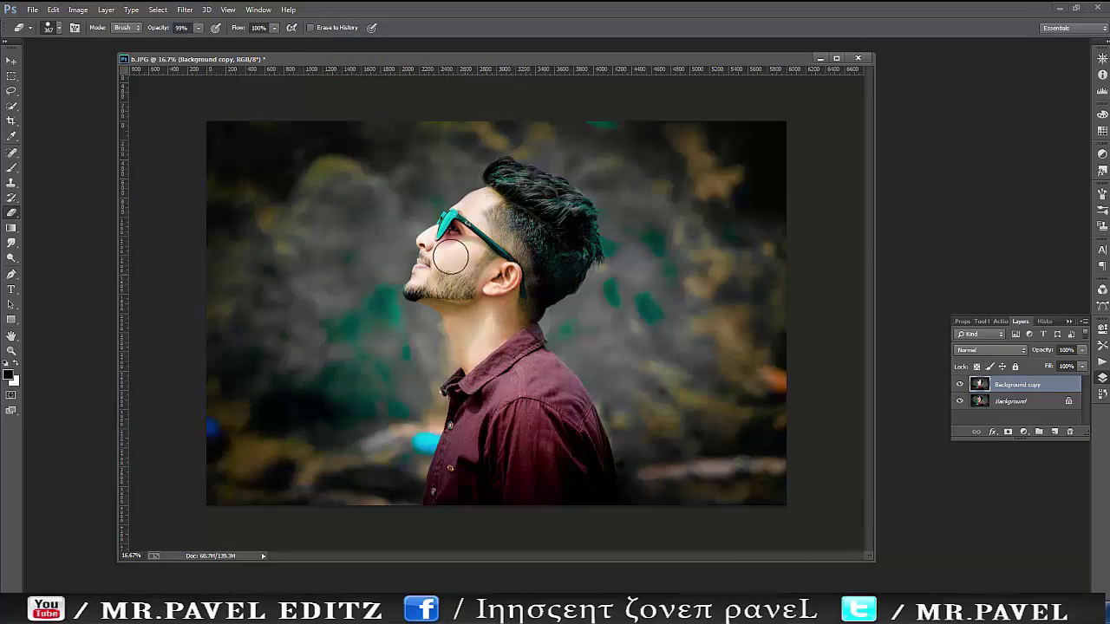
Examine the whole portrait at reduced magnification to judge the color grading around the man.
{"action": "left_click", "coordinate": [14, 352]}
{"action": "right_click", "coordinate": [569, 346]}
{"action": "left_click", "coordinate": [606, 421]}
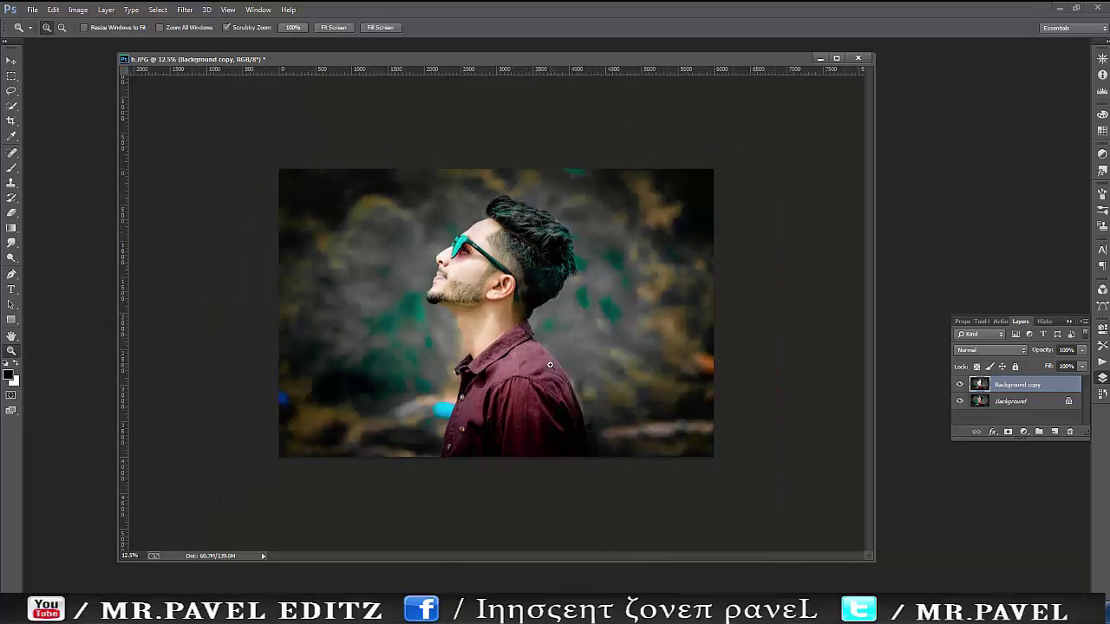
{"action": "right_click", "coordinate": [551, 367]}
{"action": "left_click", "coordinate": [590, 442]}
{"action": "left_click", "coordinate": [546, 373]}
{"action": "left_click", "coordinate": [546, 373]}
{"action": "key", "text": "v"}
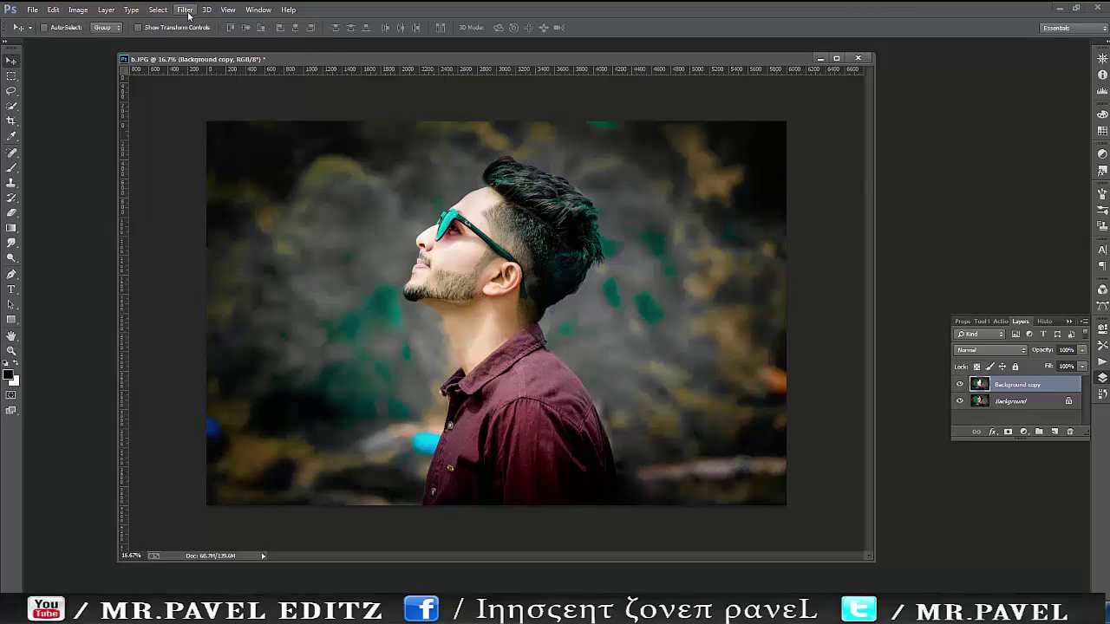
Merge the erased copy down and make a fresh duplicate of the Background layer.
{"action": "right_click", "coordinate": [1011, 386]}
{"action": "left_click", "coordinate": [899, 424]}
{"action": "left_click", "coordinate": [186, 10]}
{"action": "left_click_drag", "start_coordinate": [1023, 385], "coordinate": [1055, 432]}
Use Camera Raw to boost Yellows saturation and shift the Oranges hue to about -43 on the new copy.
{"action": "left_click", "coordinate": [185, 9]}
{"action": "left_click", "coordinate": [209, 82]}
{"action": "left_click", "coordinate": [775, 138]}
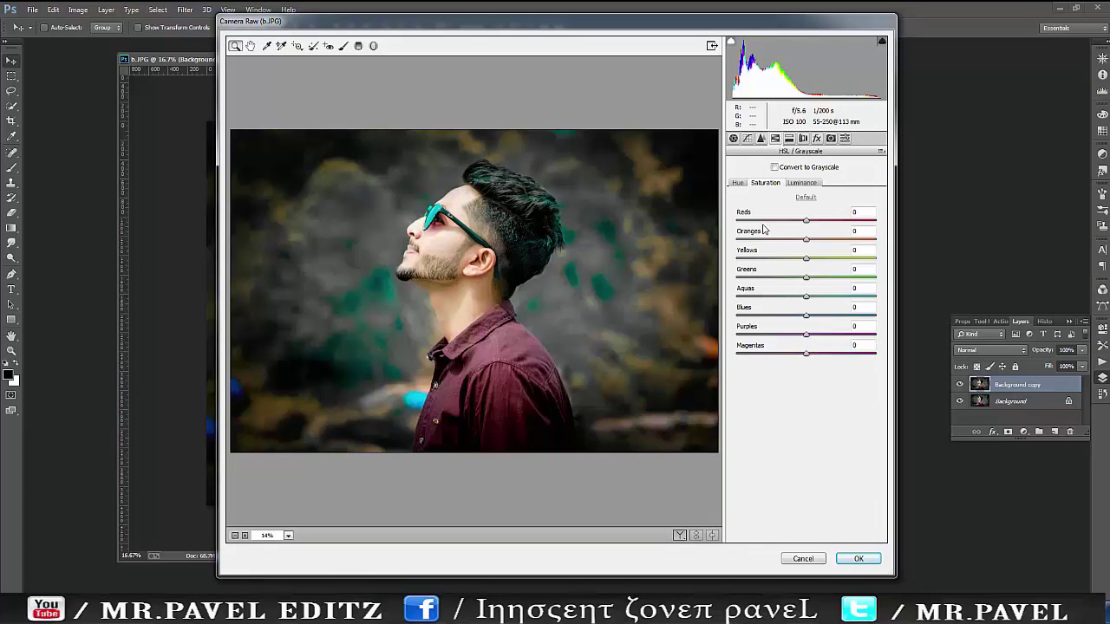
{"action": "left_click_drag", "start_coordinate": [806, 259], "coordinate": [869, 260]}
{"action": "left_click", "coordinate": [737, 183]}
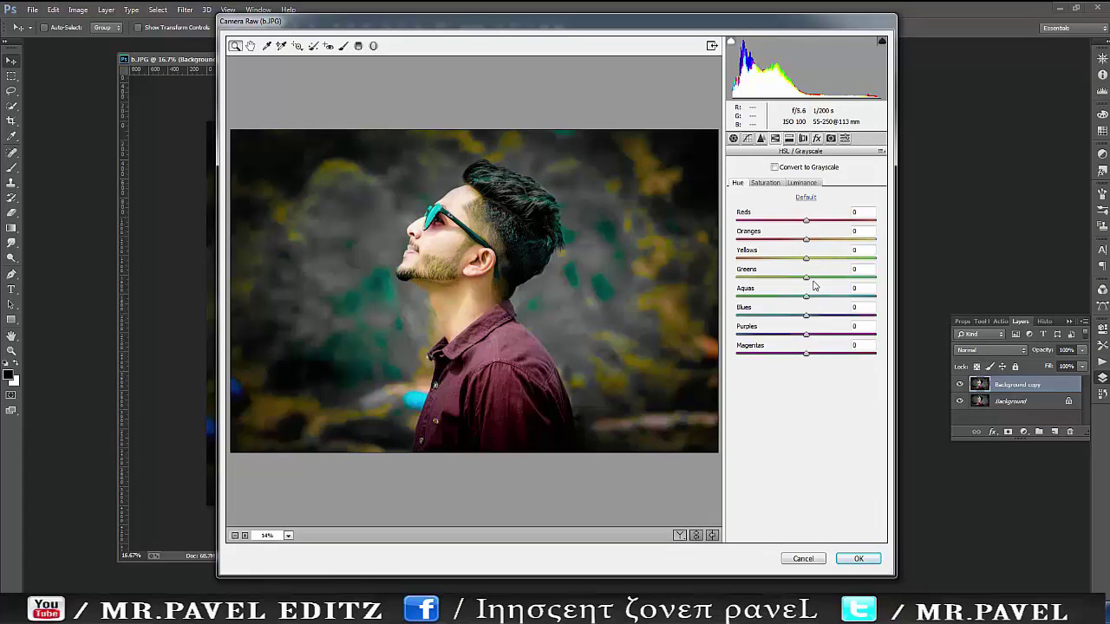
{"action": "left_click_drag", "start_coordinate": [806, 239], "coordinate": [778, 240]}
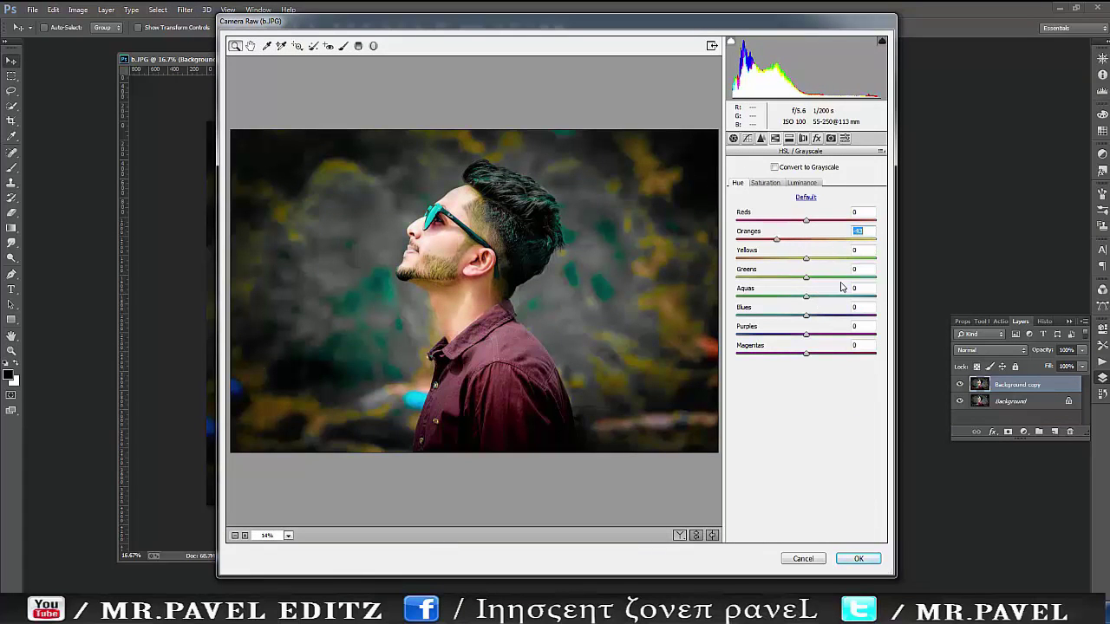
{"action": "left_click", "coordinate": [859, 560]}
Erase the new color shift from the man's face and neck with a soft Eraser at 296 px, 22% opacity, and 437 px.
{"action": "left_click", "coordinate": [10, 212]}
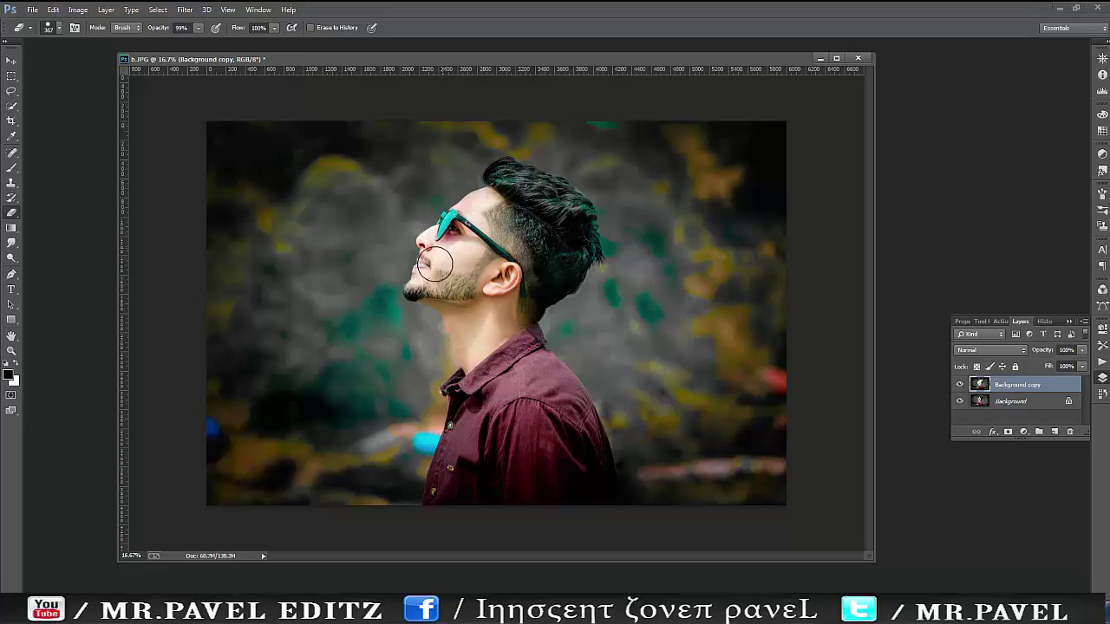
{"action": "right_click", "coordinate": [471, 305]}
{"action": "left_click", "coordinate": [448, 277]}
{"action": "right_click", "coordinate": [451, 279]}
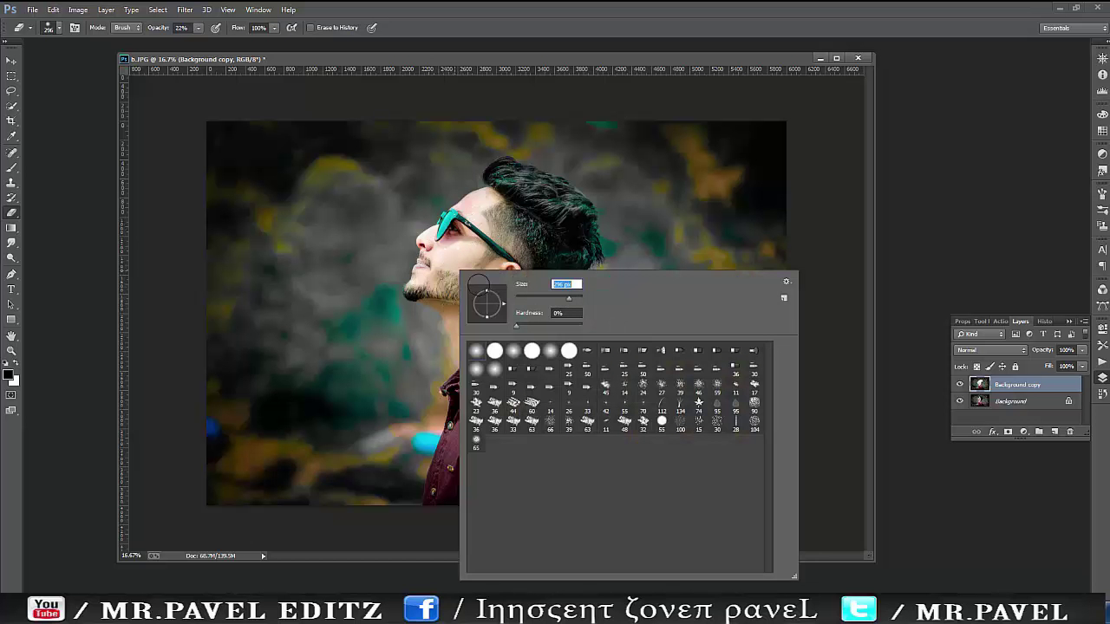
{"action": "right_click", "coordinate": [473, 260]}
{"action": "left_click", "coordinate": [471, 291]}
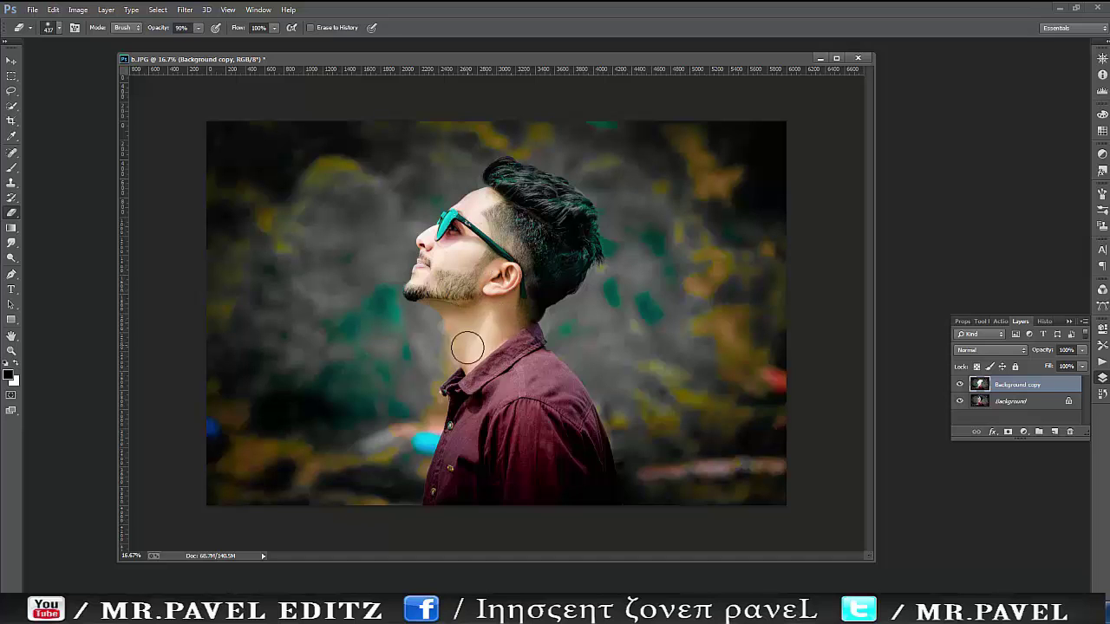
Scale the white quote "Sometimes it's better to be alone. ♥ Nobody can hurt you!" and place it beside the man's chest.
{"action": "left_click", "coordinate": [12, 350]}
{"action": "right_click", "coordinate": [339, 310]}
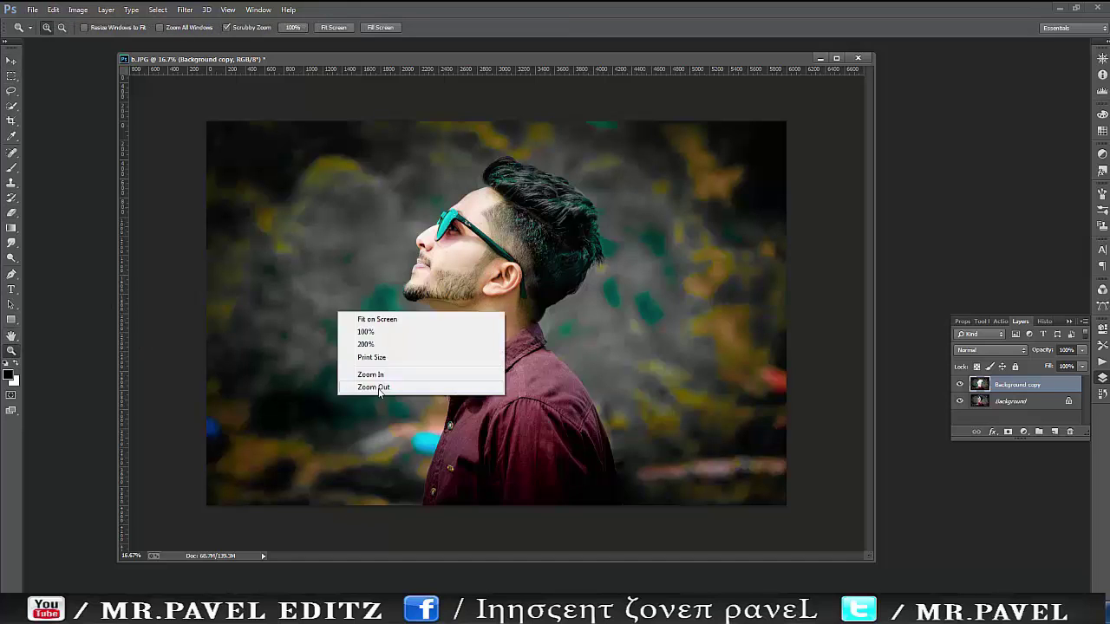
{"action": "left_click", "coordinate": [364, 389]}
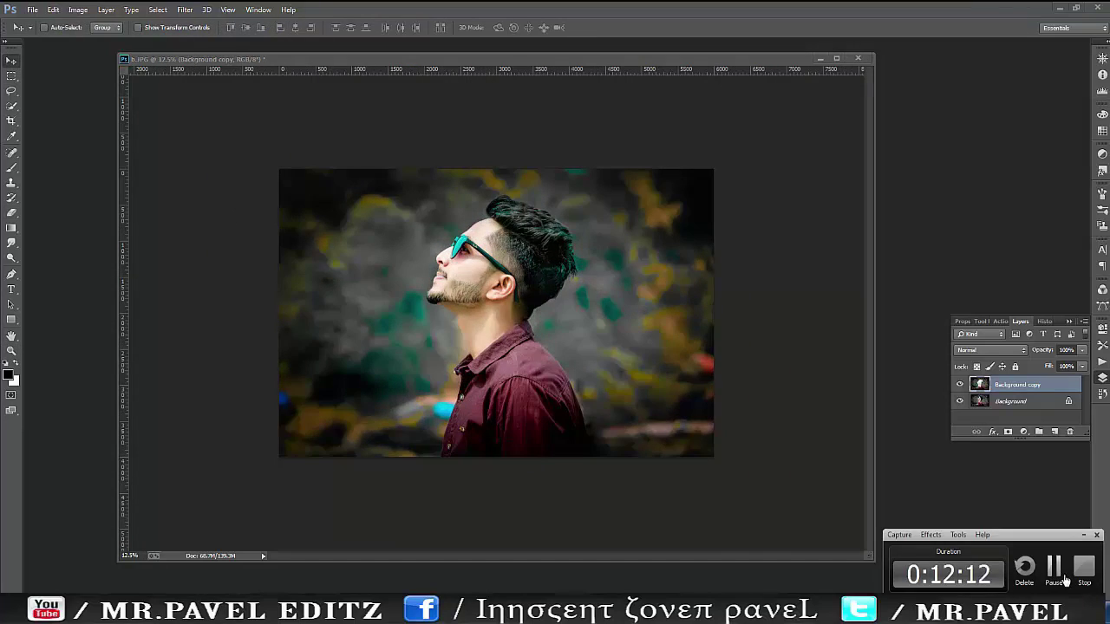
{"action": "left_click_drag", "start_coordinate": [396, 320], "coordinate": [428, 310]}
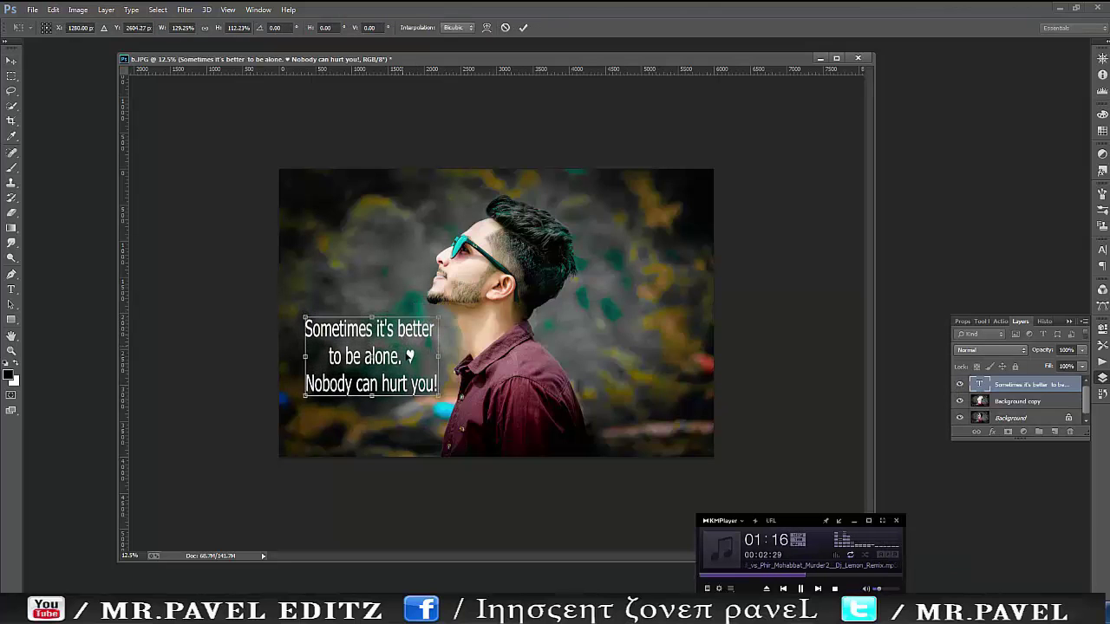
{"action": "left_click", "coordinate": [11, 60]}
{"action": "left_click", "coordinate": [513, 232]}
Change the quote's font to Vijaya and make the text faux bold.
{"action": "left_click", "coordinate": [12, 289]}
{"action": "left_click", "coordinate": [125, 28]}
{"action": "left_click", "coordinate": [96, 50]}
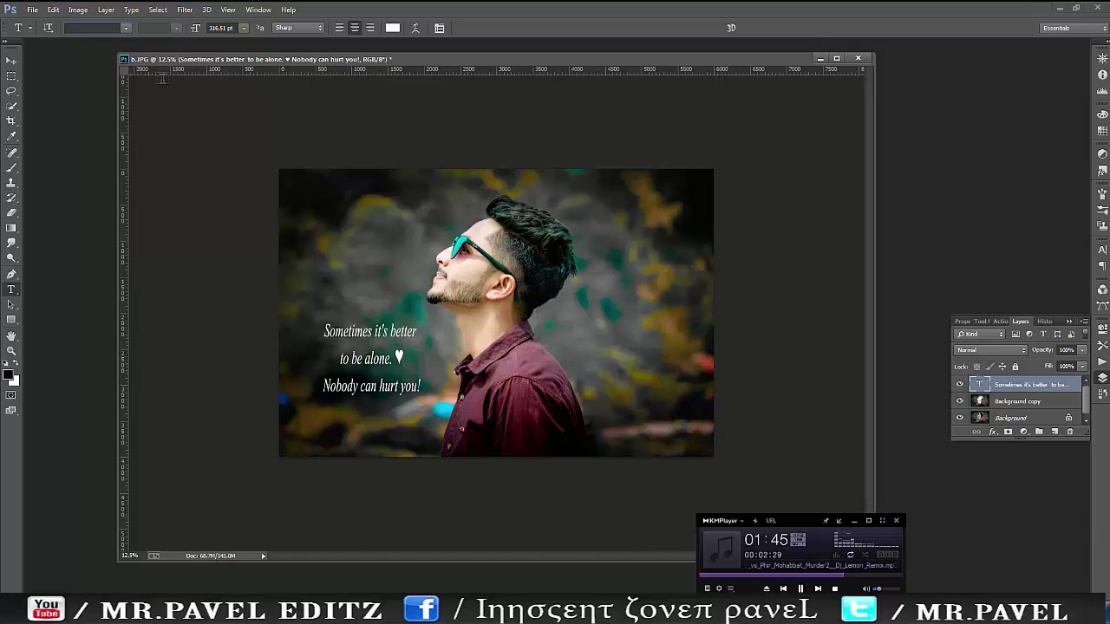
{"action": "key", "text": "v"}
{"action": "left_click", "coordinate": [1102, 250]}
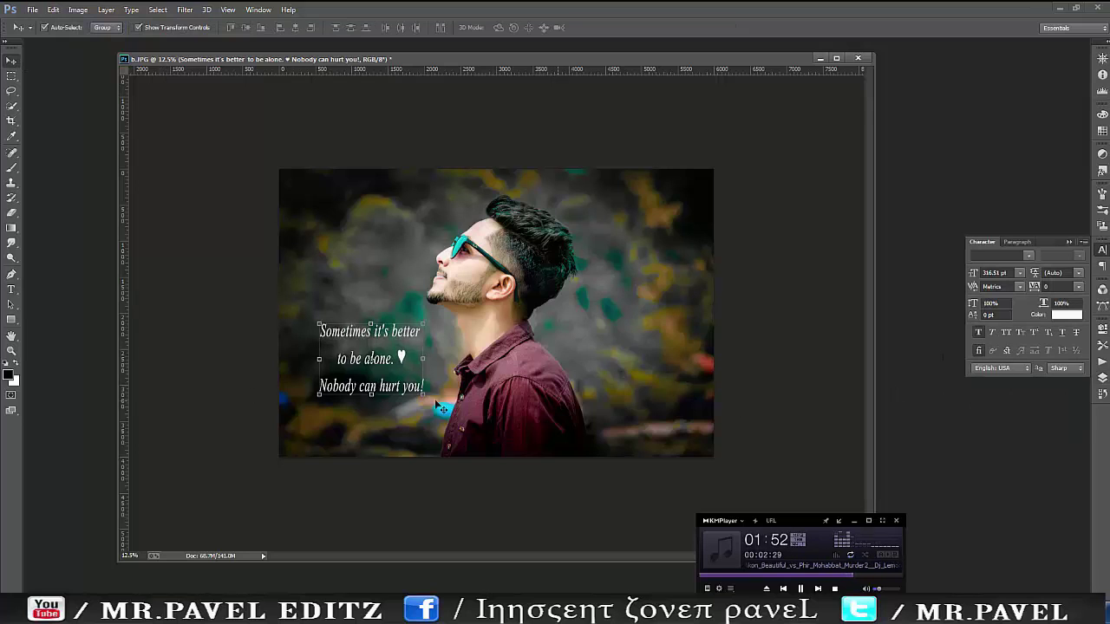
Resize the quote to a 281.78 pt font size, reposition it beside the man, and apply the transform.
{"action": "left_click_drag", "start_coordinate": [423, 324], "coordinate": [443, 308]}
{"action": "mouse_move", "coordinate": [428, 328]}
{"action": "left_mouse_down"}
{"action": "mouse_move", "coordinate": [422, 343]}
{"action": "mouse_move", "coordinate": [432, 340]}
{"action": "left_mouse_up"}
{"action": "left_click_drag", "start_coordinate": [404, 347], "coordinate": [374, 330]}
{"action": "left_click", "coordinate": [11, 61]}
{"action": "left_click", "coordinate": [515, 231]}
Color the words "it's better" red and "Nobody" bright green in the quote.
{"action": "left_click", "coordinate": [393, 27]}
{"action": "left_click", "coordinate": [556, 172]}
{"action": "left_click_drag", "start_coordinate": [615, 140], "coordinate": [745, 140]}
{"action": "left_click", "coordinate": [803, 158]}
{"action": "left_click", "coordinate": [392, 28]}
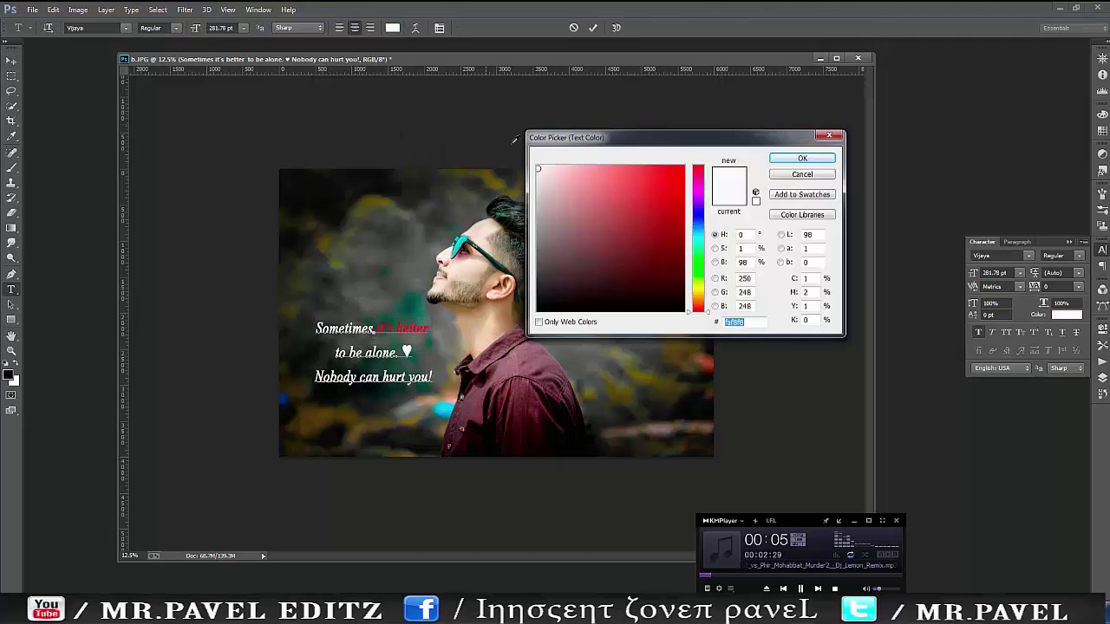
{"action": "left_click", "coordinate": [701, 265]}
{"action": "left_click", "coordinate": [802, 158]}
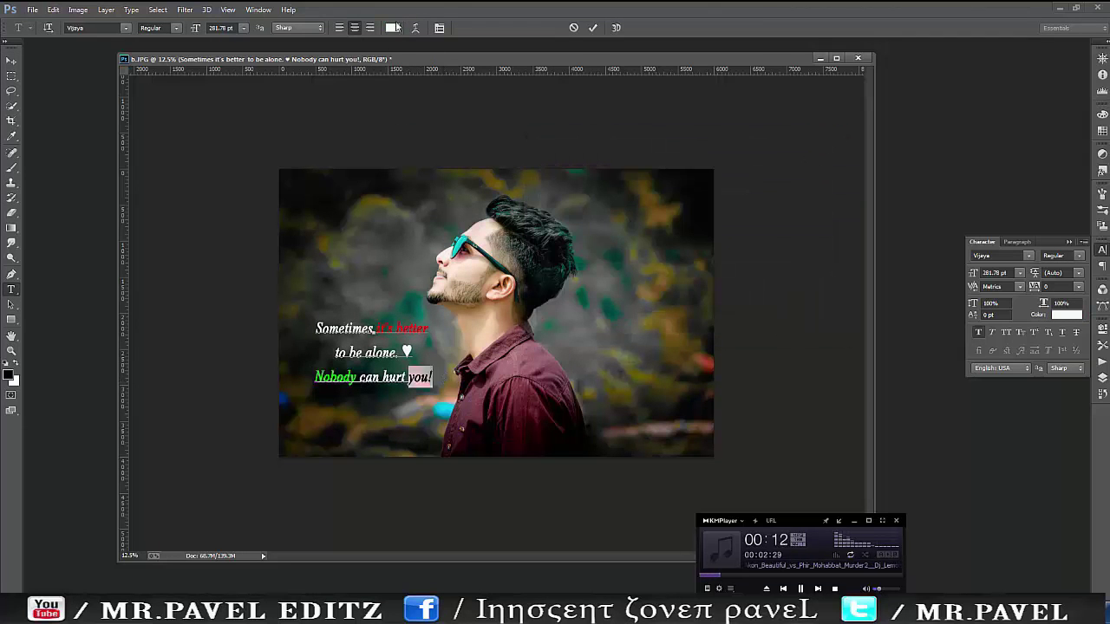
Color the word "you!" orange (#f85302) and "Sometimes" bright green (#15fa04).
{"action": "left_click", "coordinate": [393, 28]}
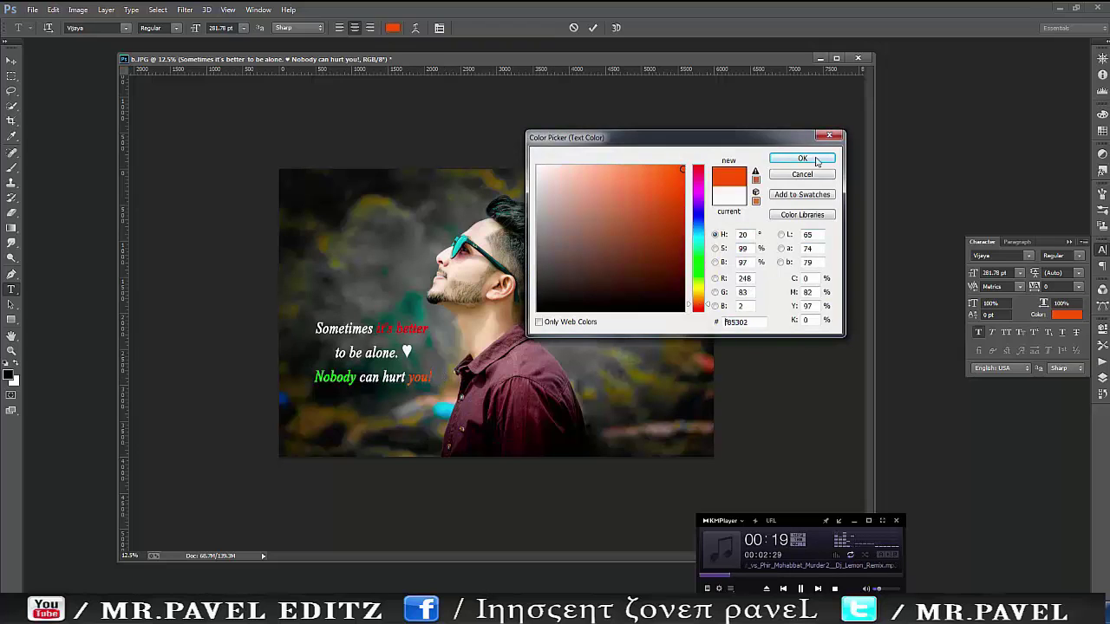
{"action": "left_click", "coordinate": [815, 160]}
{"action": "left_click", "coordinate": [393, 28]}
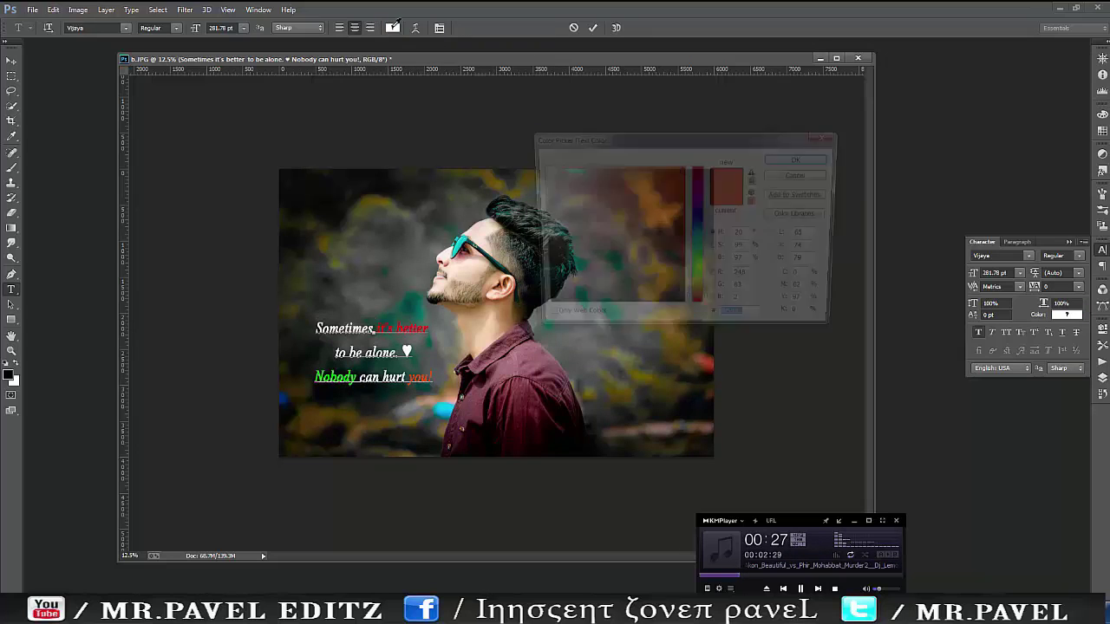
{"action": "left_click_drag", "start_coordinate": [698, 175], "coordinate": [683, 258]}
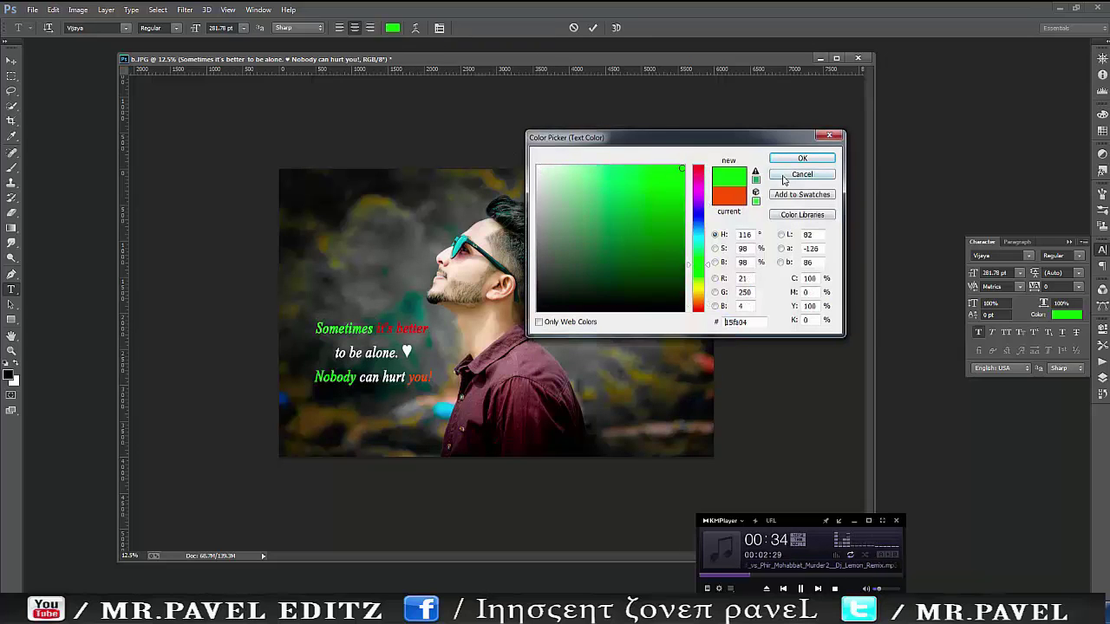
{"action": "left_click", "coordinate": [797, 159]}
Select the heart symbol in the quote's second line and color it red.
{"action": "left_click", "coordinate": [11, 61]}
{"action": "left_click", "coordinate": [11, 292]}
{"action": "left_click_drag", "start_coordinate": [413, 352], "coordinate": [401, 353]}
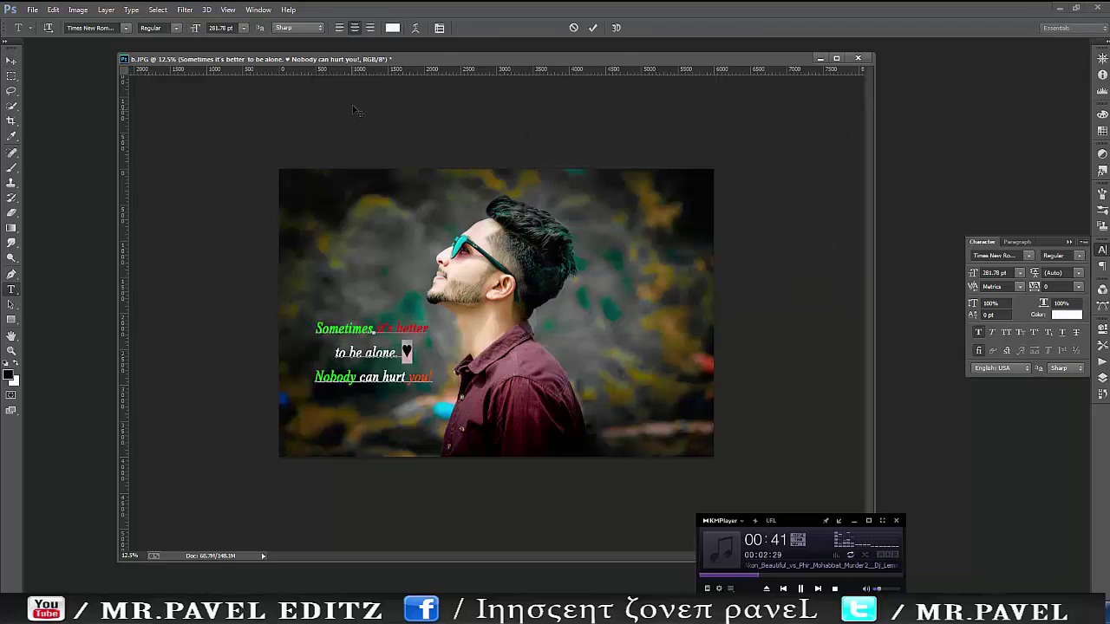
{"action": "left_click", "coordinate": [393, 28]}
{"action": "key", "text": "Return"}
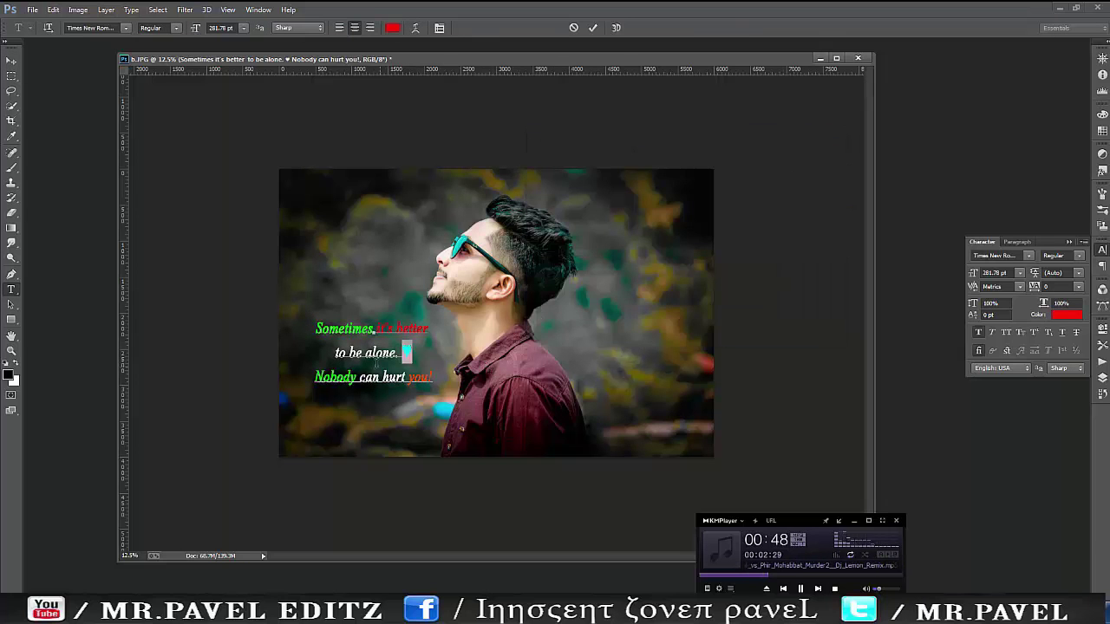
Color the word "to" in the quote's second line yellow (#e5ed08) and finish the text edit.
{"action": "left_click", "coordinate": [393, 27]}
{"action": "left_click_drag", "start_coordinate": [701, 224], "coordinate": [701, 288]}
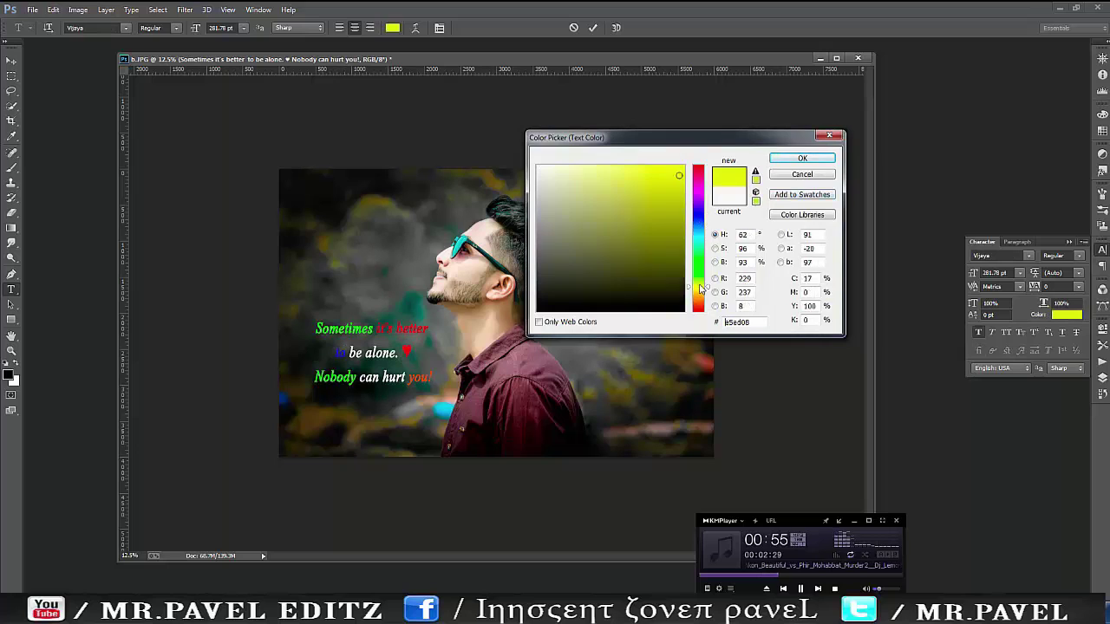
{"action": "left_click", "coordinate": [802, 159]}
{"action": "left_click", "coordinate": [12, 61]}
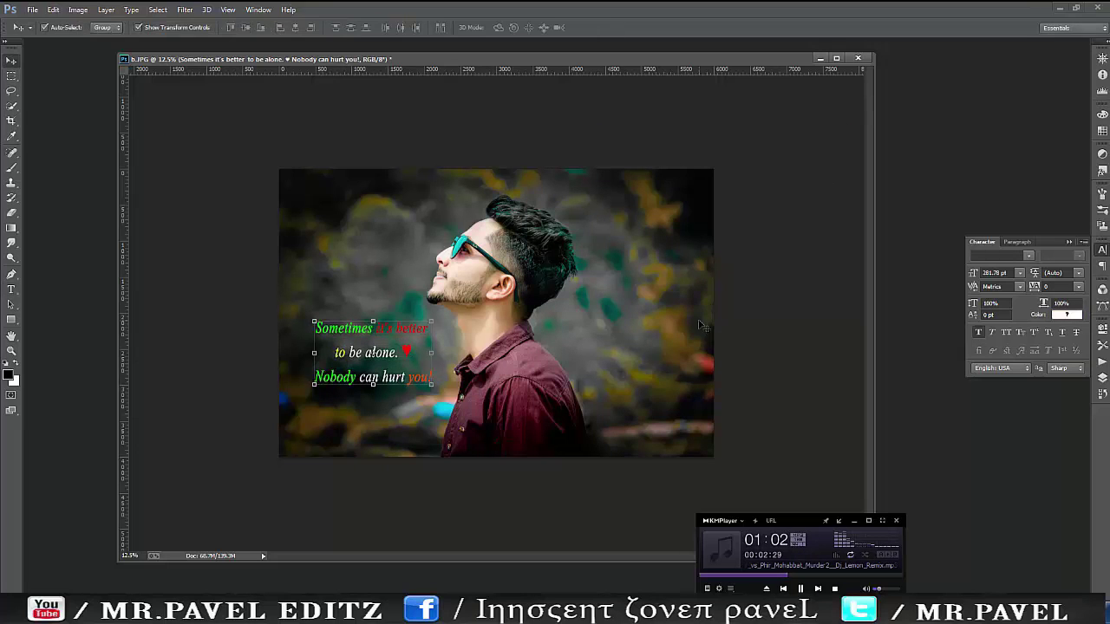
Move the quote up and slightly left so it sits beside the man's chin and neck.
{"action": "left_click_drag", "start_coordinate": [416, 378], "coordinate": [415, 354]}
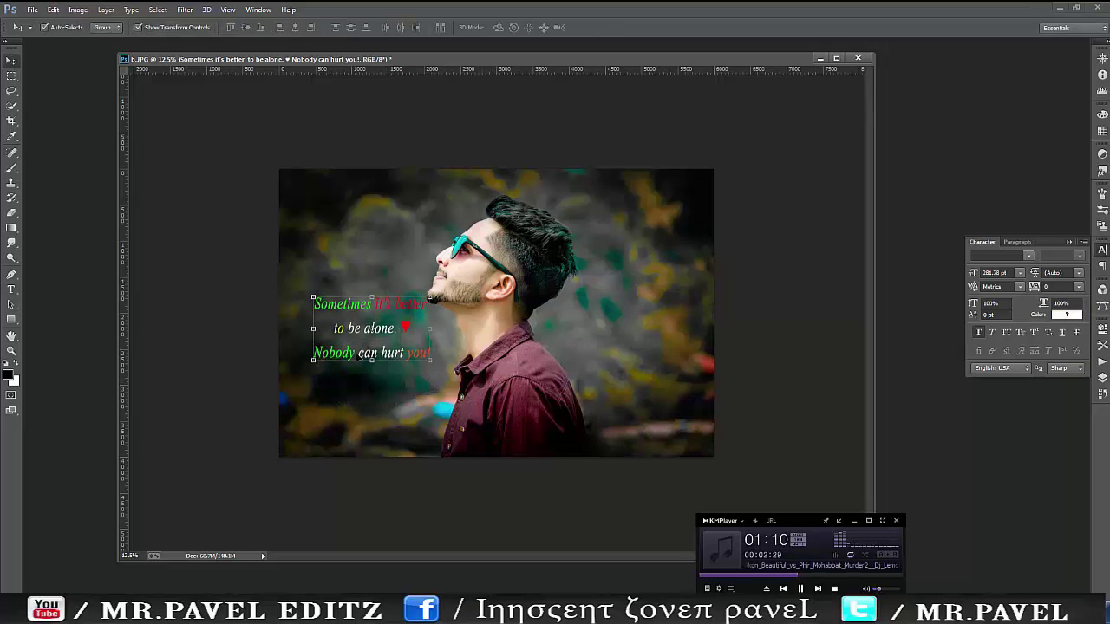
{"action": "left_click_drag", "start_coordinate": [375, 308], "coordinate": [369, 319]}
{"action": "left_click", "coordinate": [11, 351]}
{"action": "right_click", "coordinate": [644, 301]}
{"action": "left_click", "coordinate": [682, 378]}
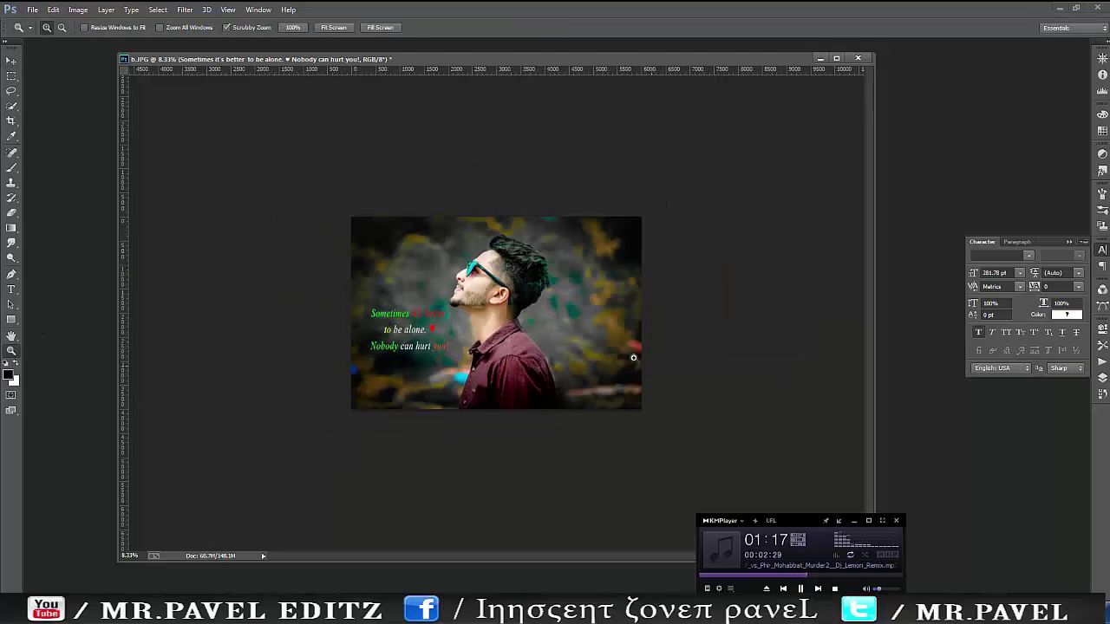
{"action": "left_click", "coordinate": [545, 308]}
{"action": "left_click", "coordinate": [11, 62]}
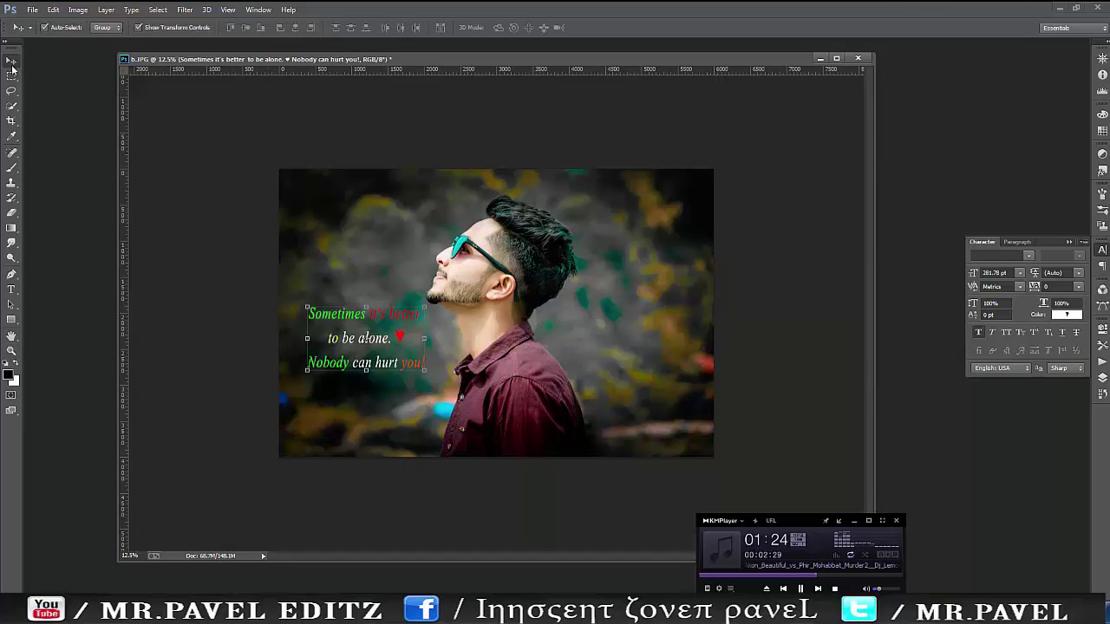
Start opening a file and browse to SAMSUNG=S3 > Images > Icon > New folder on the VIDEO (E:) drive.
{"action": "double_click", "coordinate": [95, 381]}
{"action": "left_click", "coordinate": [50, 237]}
{"action": "double_click", "coordinate": [133, 83]}
{"action": "double_click", "coordinate": [131, 106]}
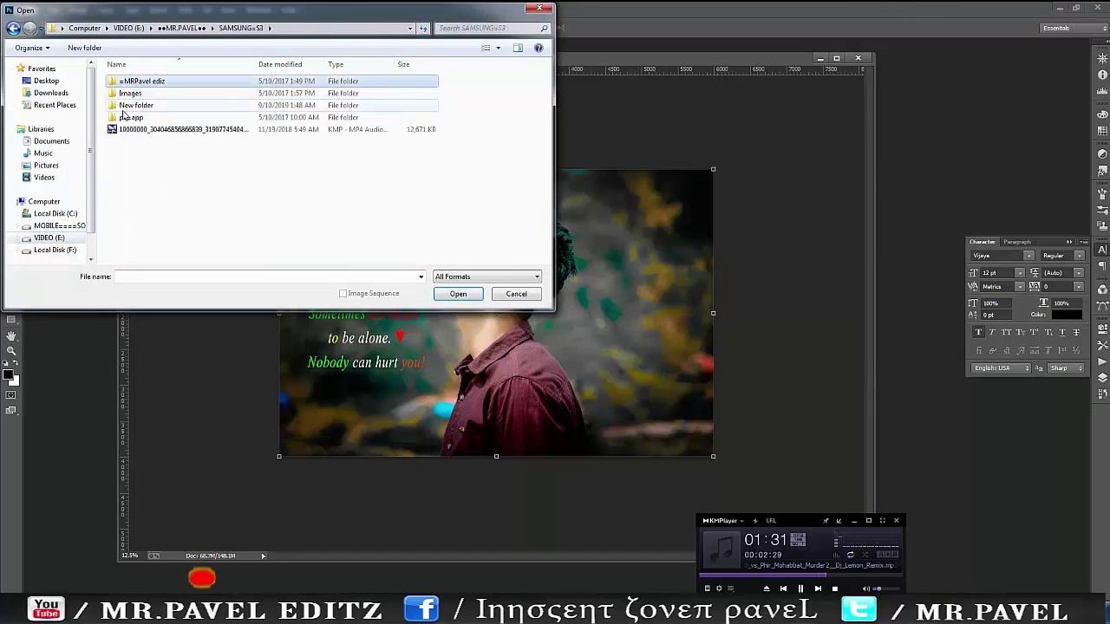
{"action": "double_click", "coordinate": [138, 96]}
{"action": "double_click", "coordinate": [137, 137]}
{"action": "double_click", "coordinate": [137, 94]}
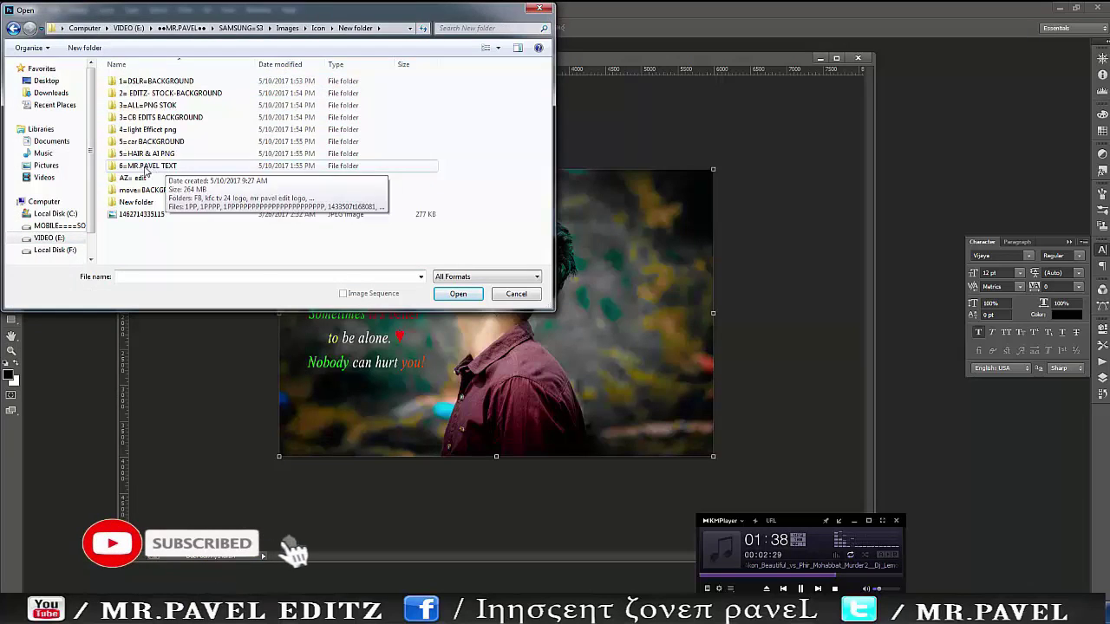
Open the logo cc.png from the "6= MR.PAVEL TEXT" folder and place it in the portrait's lower-right corner, accepting the color profile conversion.
{"action": "double_click", "coordinate": [144, 166]}
{"action": "scroll", "coordinate": [403, 189], "scroll_direction": "down", "scroll_amount": 3}
{"action": "scroll", "coordinate": [402, 189], "scroll_direction": "up", "scroll_amount": 3}
{"action": "mouse_move", "coordinate": [547, 118]}
{"action": "left_mouse_down"}
{"action": "mouse_move", "coordinate": [549, 241]}
{"action": "mouse_move", "coordinate": [549, 132]}
{"action": "left_mouse_up"}
{"action": "double_click", "coordinate": [384, 213]}
{"action": "left_click_drag", "start_coordinate": [314, 323], "coordinate": [620, 314]}
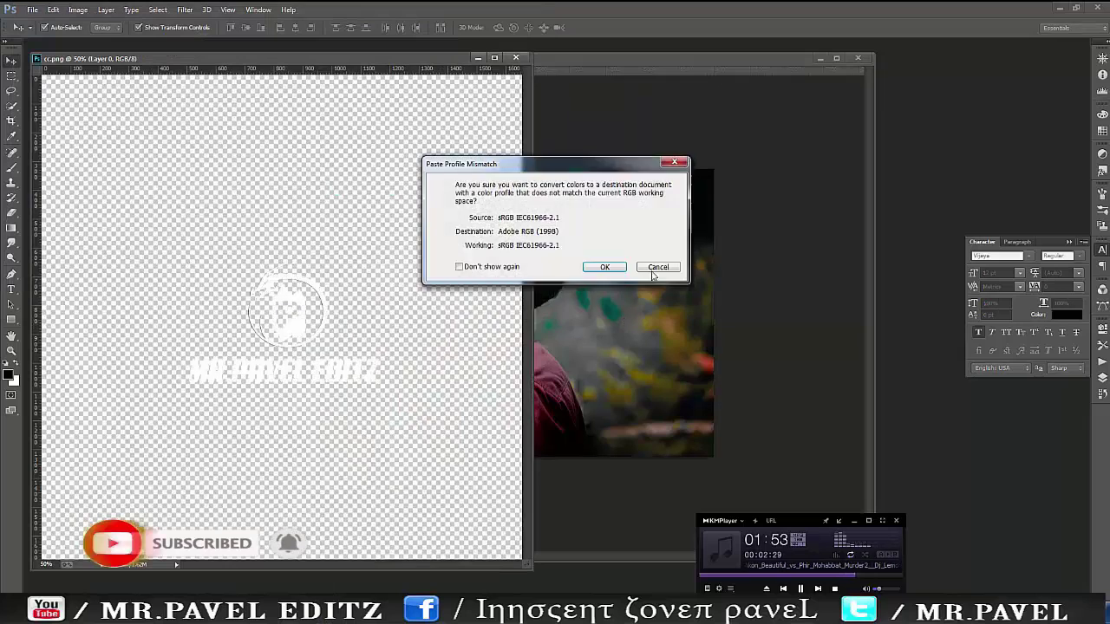
{"action": "key", "text": "Return"}
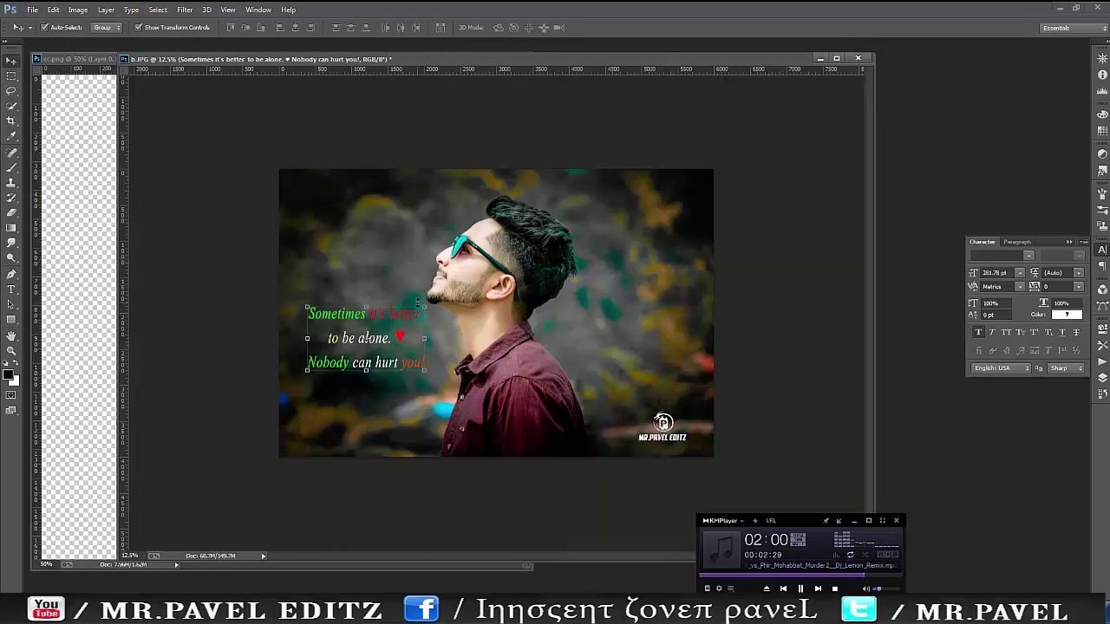
Widen the quote with a transform to a 277.15 pt font size and left-align its lines.
{"action": "left_click_drag", "start_coordinate": [424, 308], "coordinate": [446, 307]}
{"action": "left_click_drag", "start_coordinate": [418, 326], "coordinate": [408, 339]}
{"action": "left_click", "coordinate": [11, 62]}
{"action": "key", "text": "Return"}
{"action": "left_click", "coordinate": [11, 290]}
{"action": "left_click", "coordinate": [340, 28]}
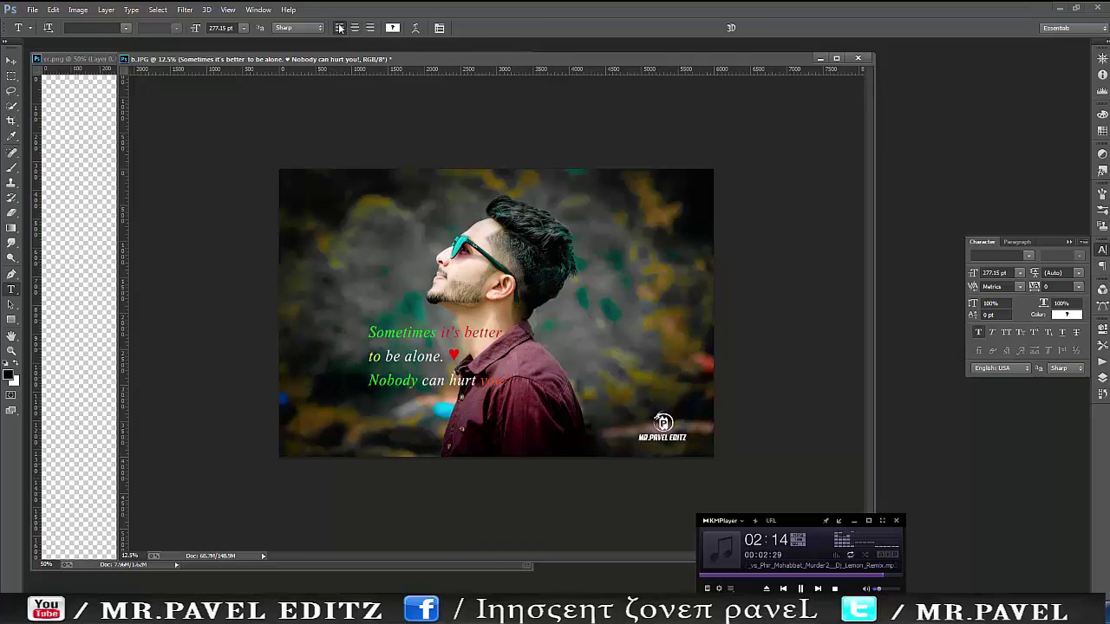
Move the quote into the upper-left corner of the photo and select the Background copy layer.
{"action": "left_click", "coordinate": [12, 62]}
{"action": "left_click", "coordinate": [370, 355]}
{"action": "left_click_drag", "start_coordinate": [420, 355], "coordinate": [347, 192]}
{"action": "left_click", "coordinate": [11, 62]}
{"action": "left_click", "coordinate": [525, 230]}
{"action": "left_click", "coordinate": [635, 342]}
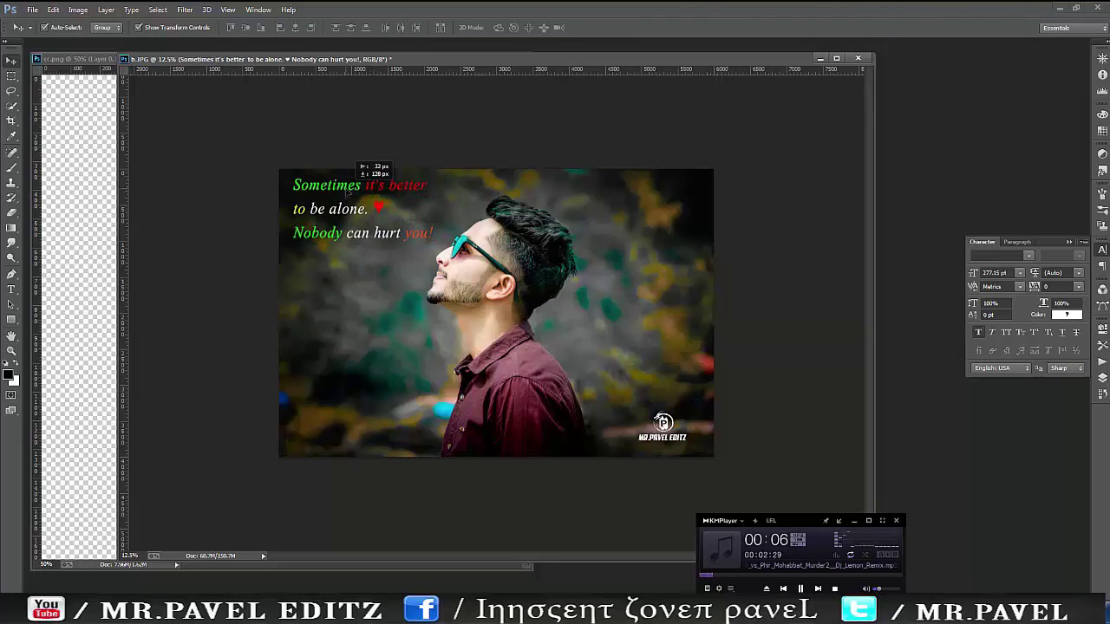
{"action": "left_click", "coordinate": [503, 307]}
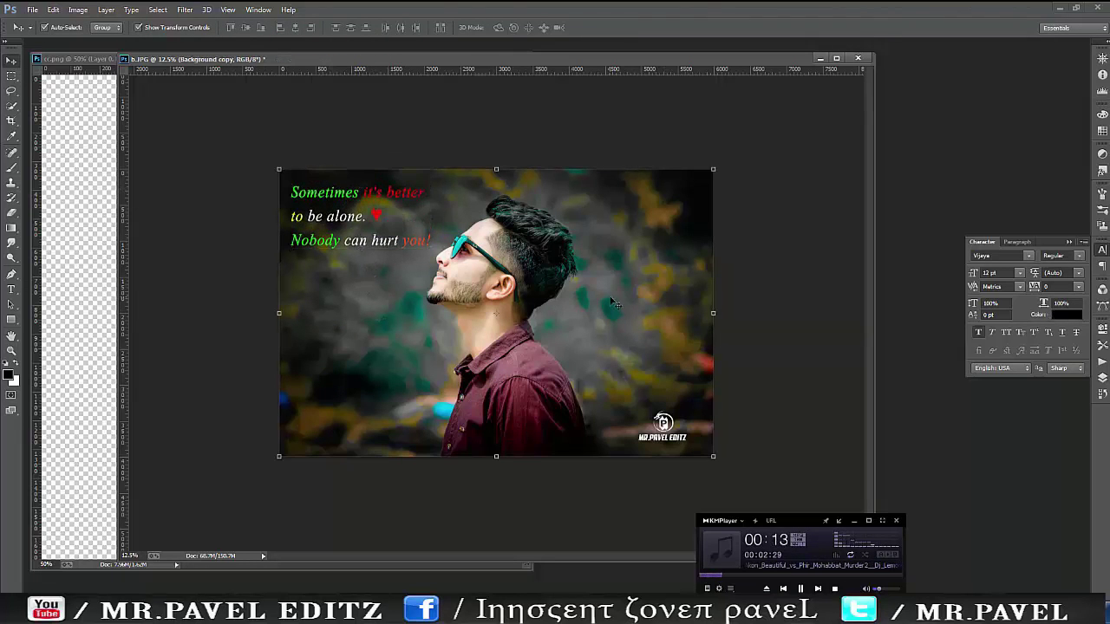
{"action": "key", "text": "z"}
{"action": "left_click", "coordinate": [449, 337], "text": "alt"}
{"action": "left_click", "coordinate": [476, 413], "text": "alt"}
{"action": "left_click", "coordinate": [493, 314]}
{"action": "left_click", "coordinate": [494, 314]}
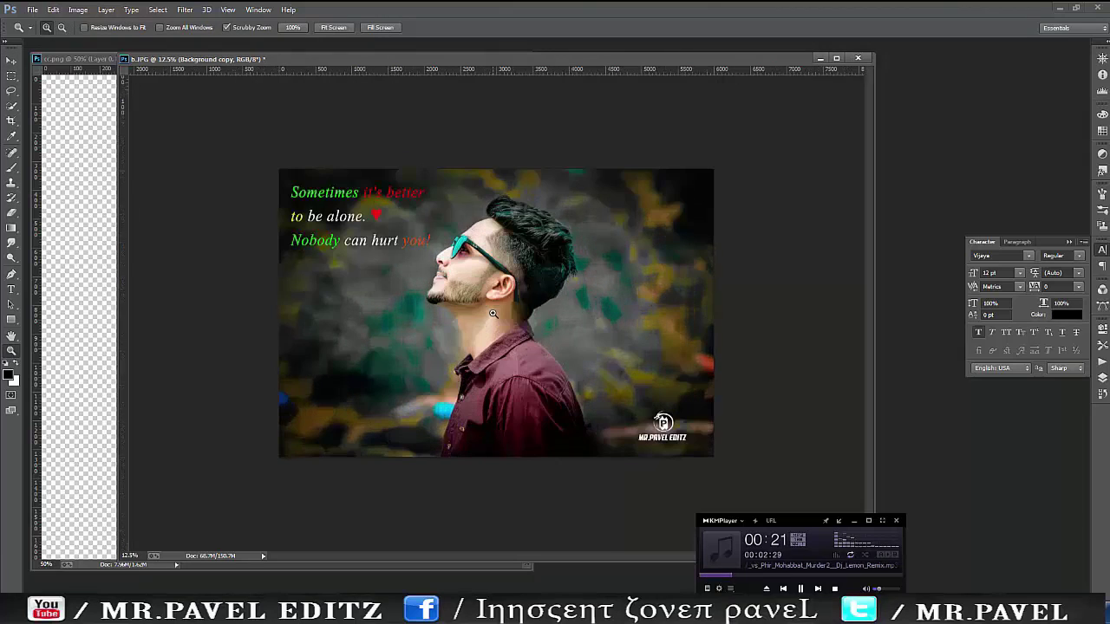
{"action": "key", "text": "v"}
Start saving the image under a new format in the "=MRPavel ediz" folder and show the available file types.
{"action": "left_click", "coordinate": [33, 10]}
{"action": "left_click", "coordinate": [95, 115]}
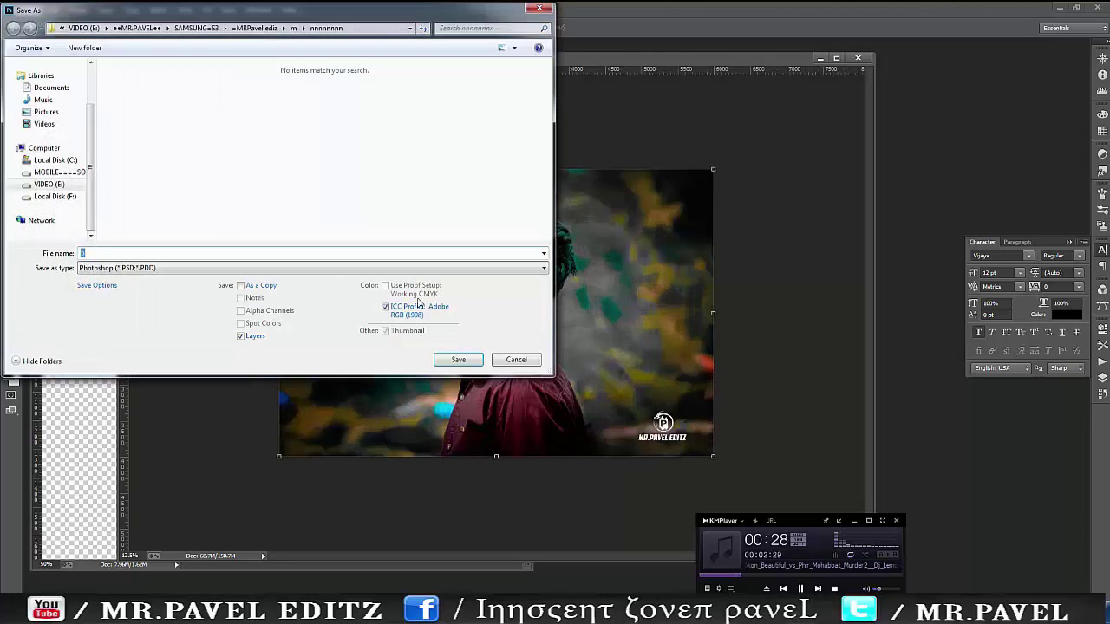
{"action": "double_click", "coordinate": [139, 81]}
{"action": "double_click", "coordinate": [141, 84]}
{"action": "double_click", "coordinate": [142, 84]}
{"action": "left_click", "coordinate": [217, 268]}
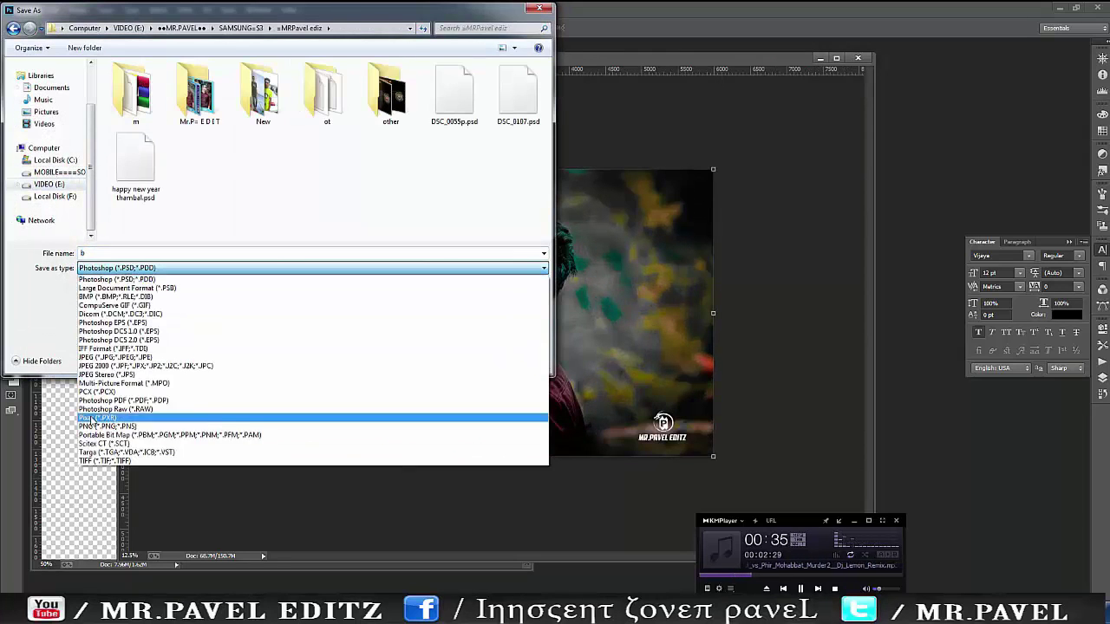